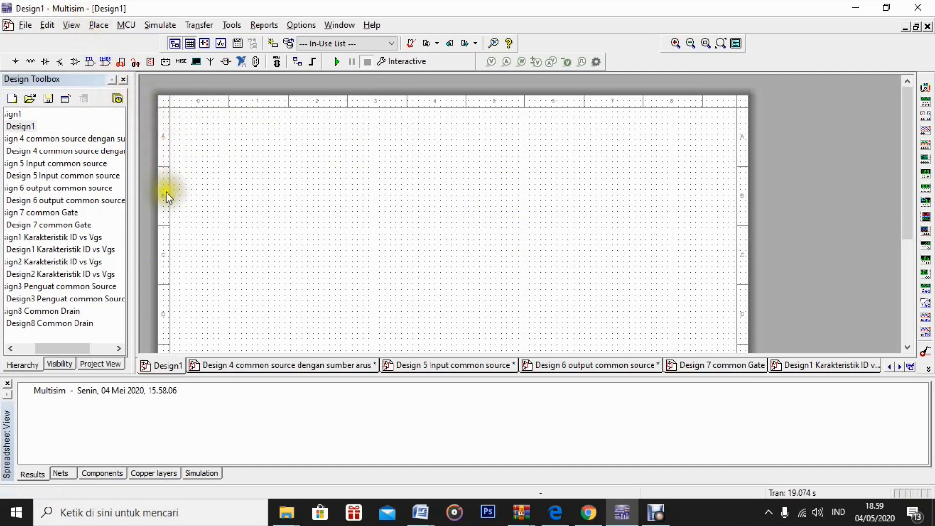
Open the Design1 Karakteristik ID vs Vgs circuit schematic
{"action": "left_click", "coordinate": [55, 250]}
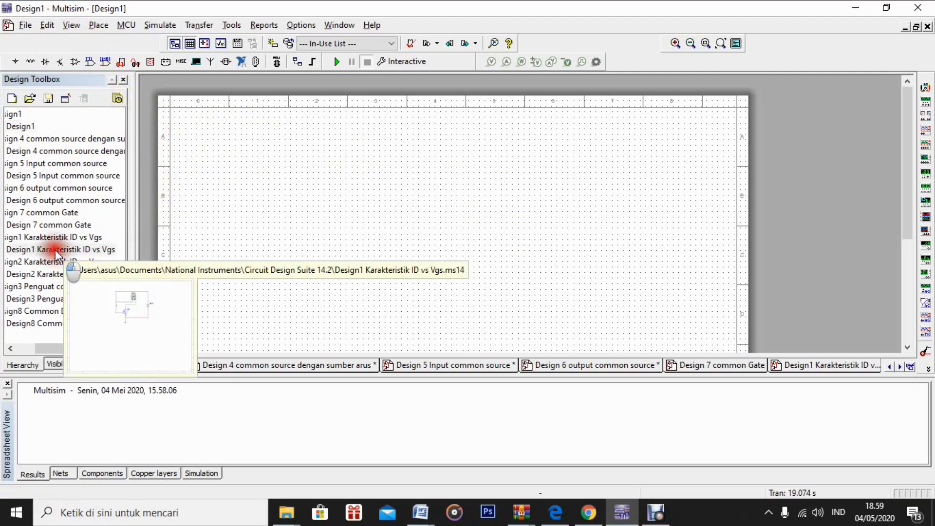
{"action": "double_click", "coordinate": [55, 249]}
{"action": "left_click", "coordinate": [347, 209]}
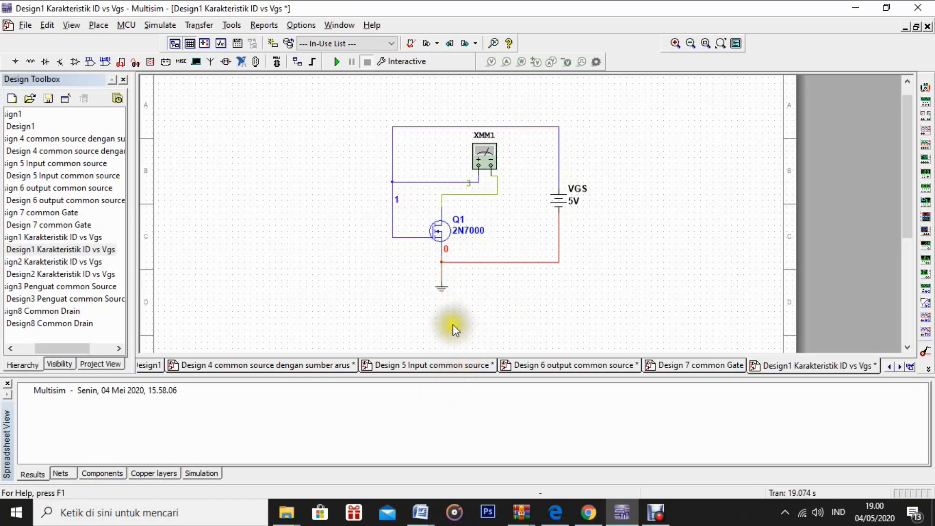
Switch to the Word document and review the VGS test values in Tabel 1, Nilai Plot Kurva
{"action": "left_click", "coordinate": [420, 512]}
{"action": "left_click", "coordinate": [421, 487]}
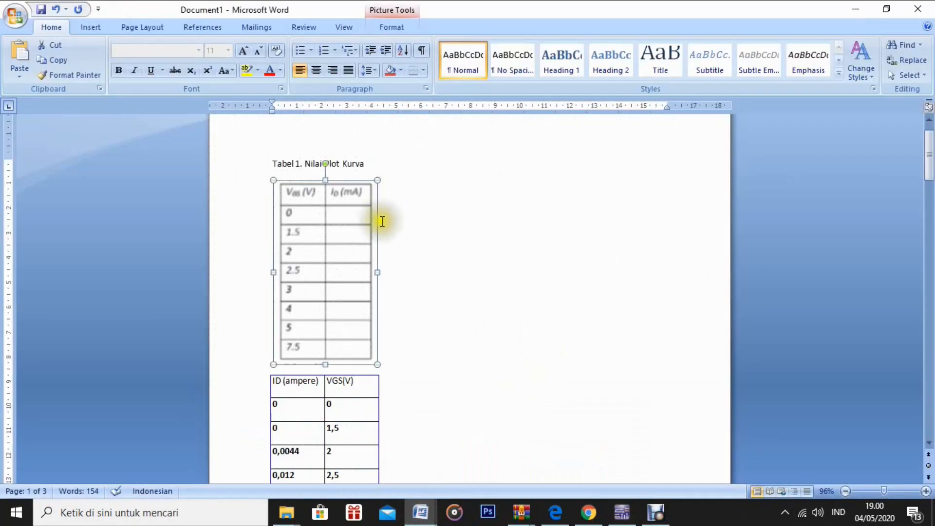
{"action": "left_click", "coordinate": [408, 225]}
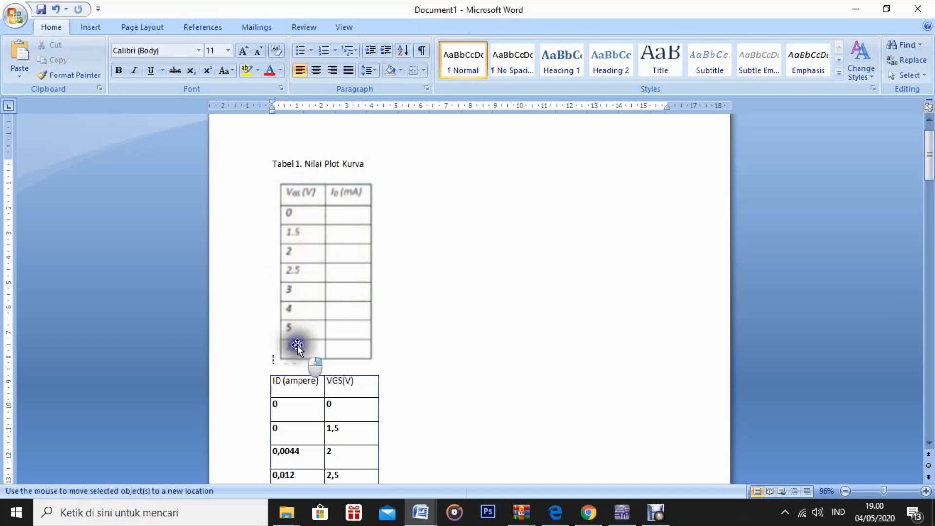
{"action": "left_click_drag", "start_coordinate": [309, 346], "coordinate": [423, 328]}
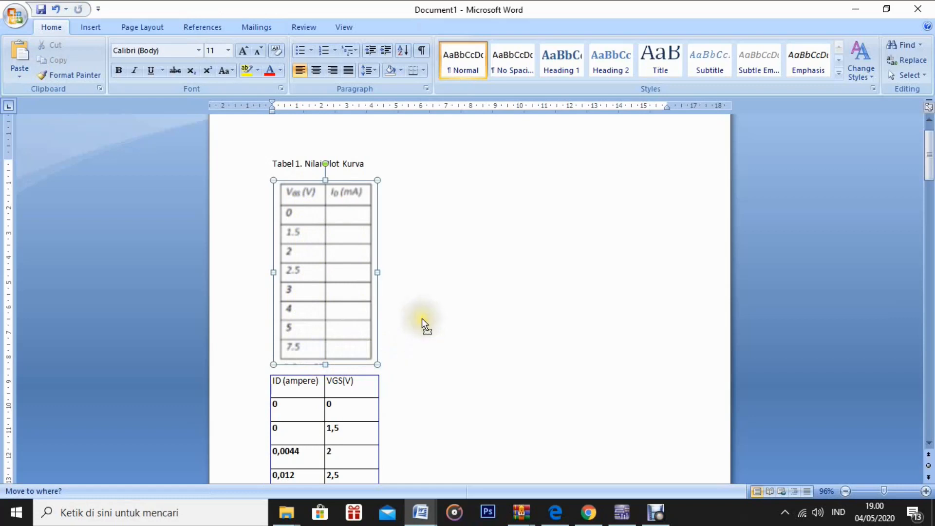
{"action": "left_click", "coordinate": [424, 327]}
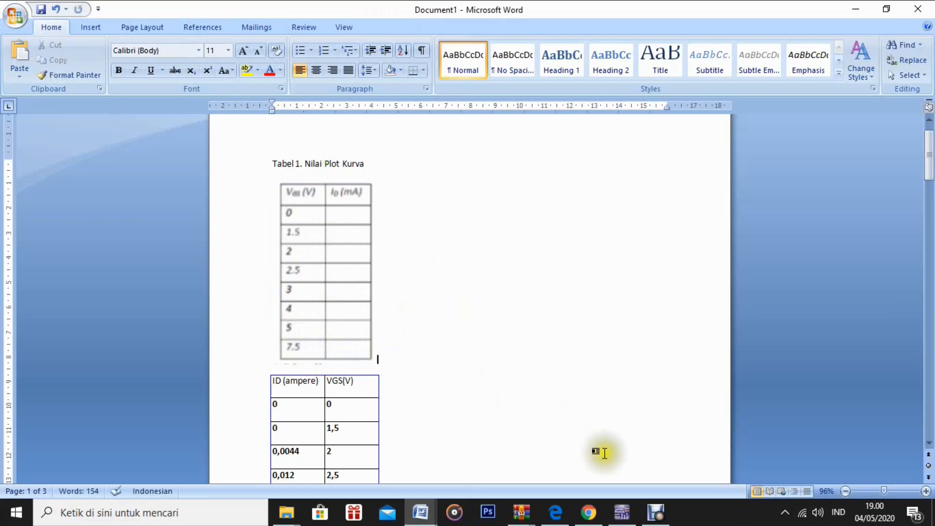
Return to Multisim and set the VGS source's voltage to 0 V
{"action": "left_click", "coordinate": [636, 515]}
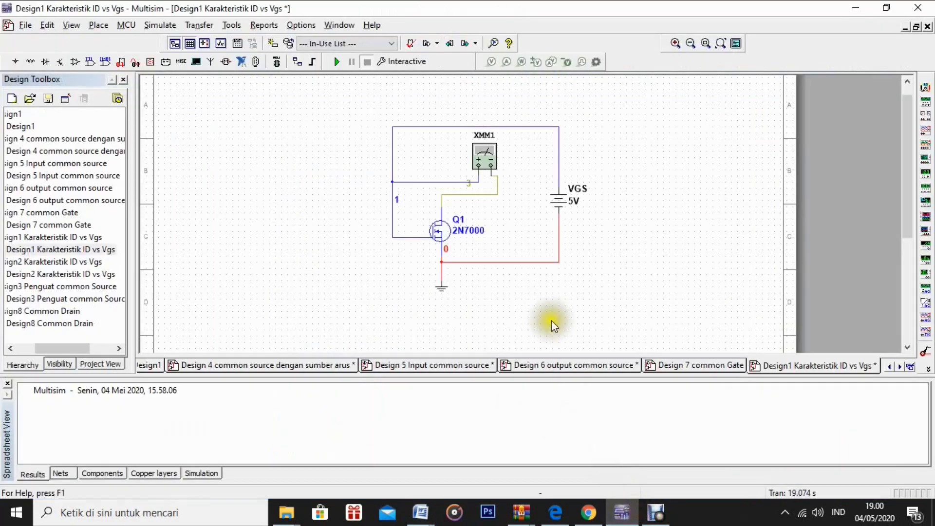
{"action": "double_click", "coordinate": [575, 202]}
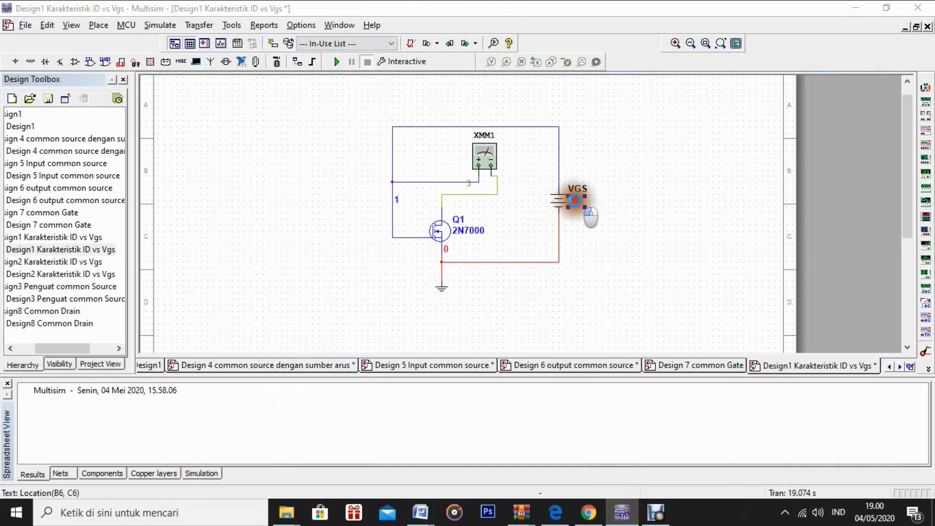
{"action": "type", "text": "0"}
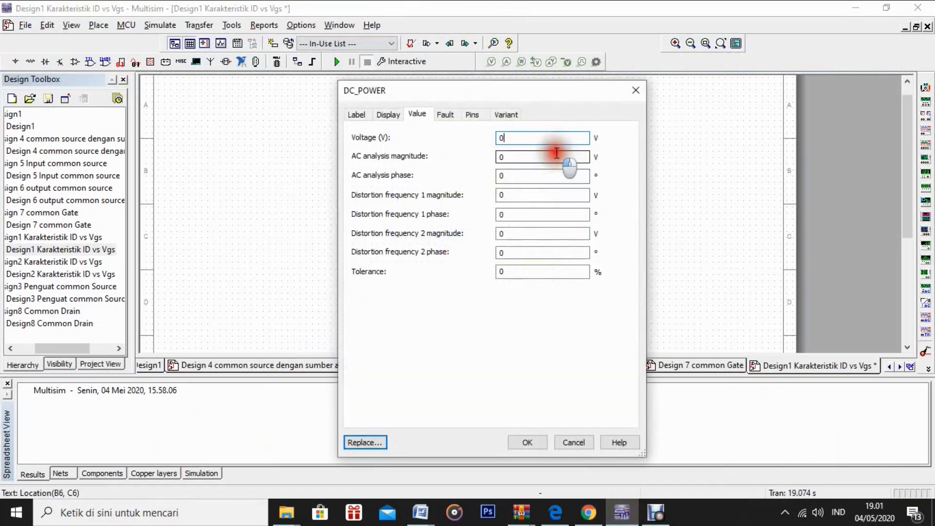
{"action": "key", "text": "Return"}
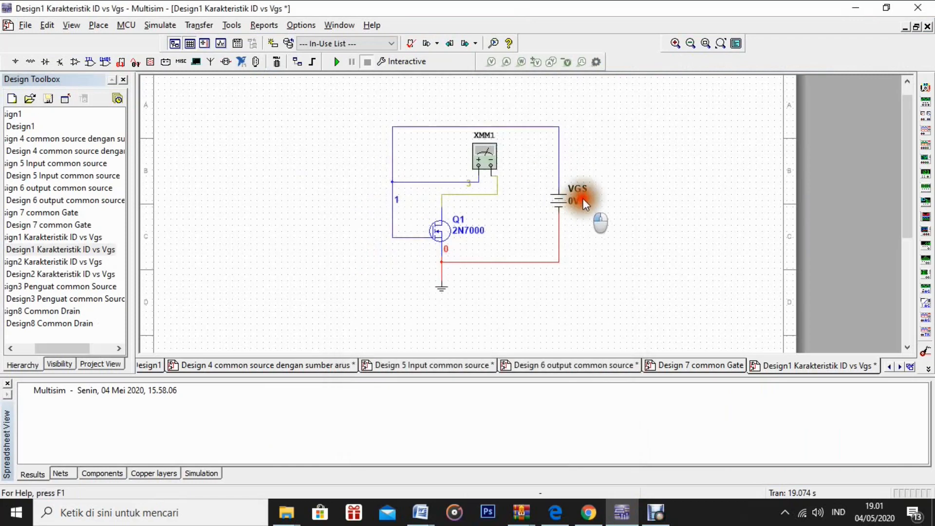
Simulate the circuit with the XMM1 multimeter display open beside the schematic, read the drain current, and stop the run
{"action": "left_click", "coordinate": [338, 63]}
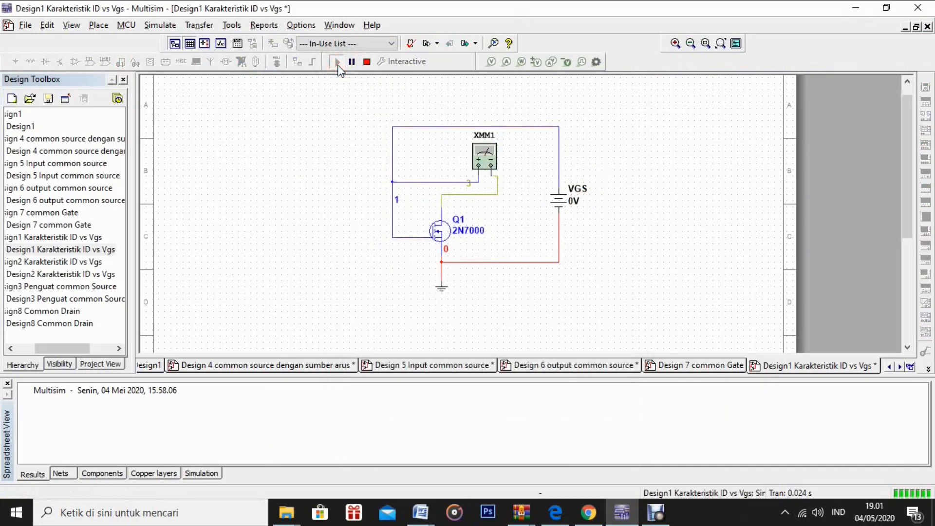
{"action": "double_click", "coordinate": [487, 164]}
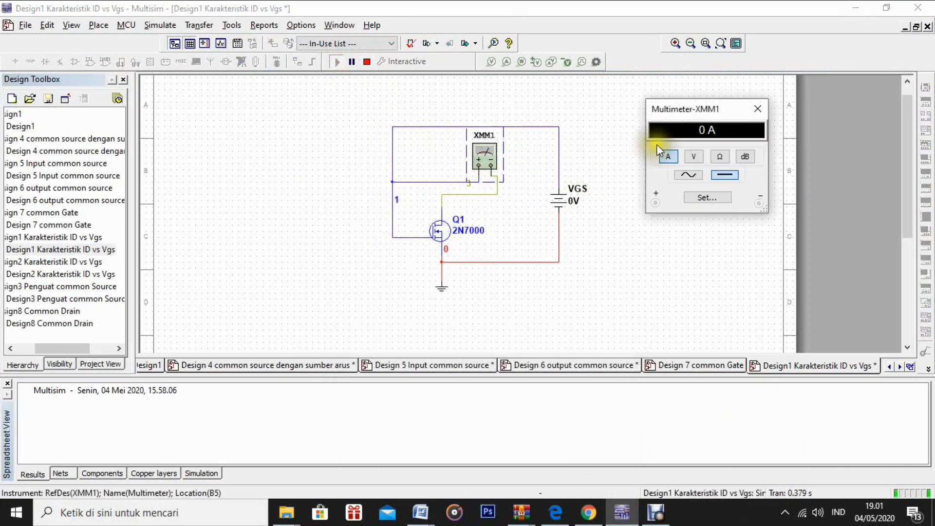
{"action": "left_click_drag", "start_coordinate": [715, 115], "coordinate": [700, 102]}
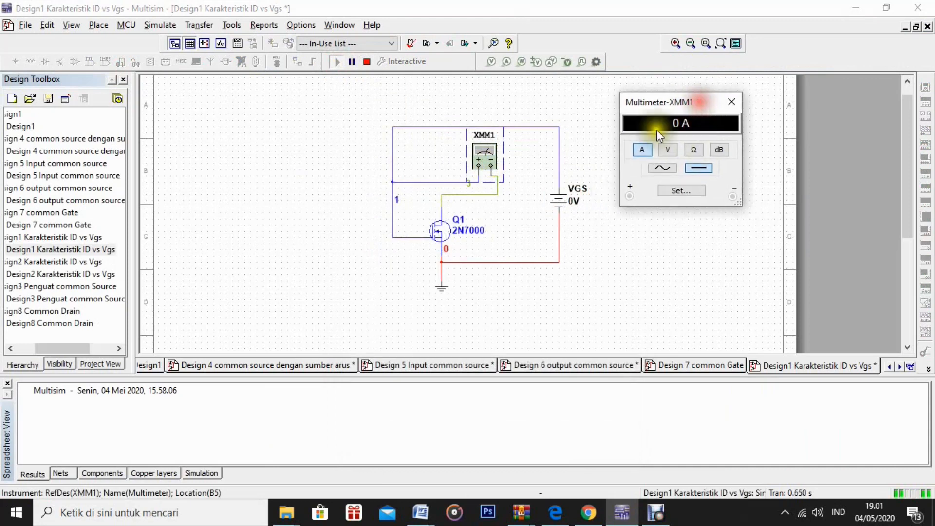
{"action": "left_click", "coordinate": [367, 60]}
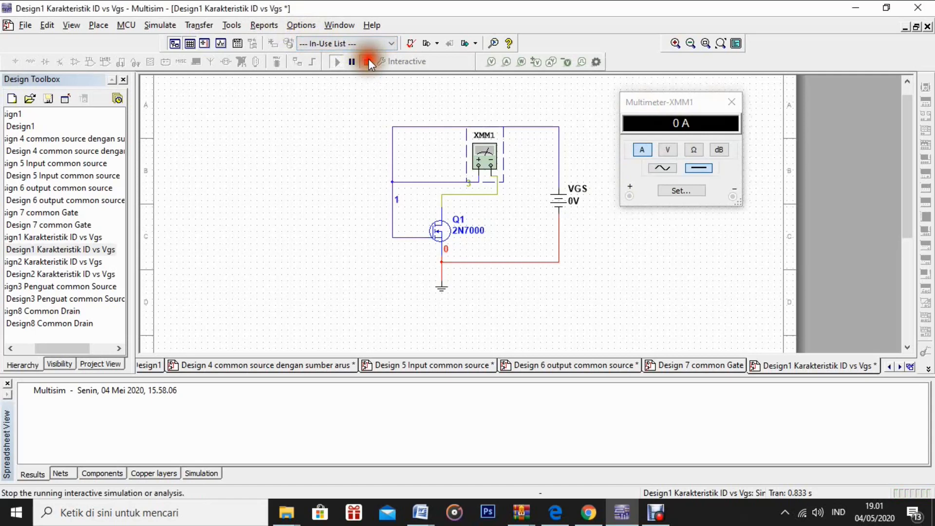
Set the VGS source to 1.5 V and run the simulation to read the drain current on XMM1
{"action": "left_click", "coordinate": [570, 202]}
{"action": "double_click", "coordinate": [569, 201]}
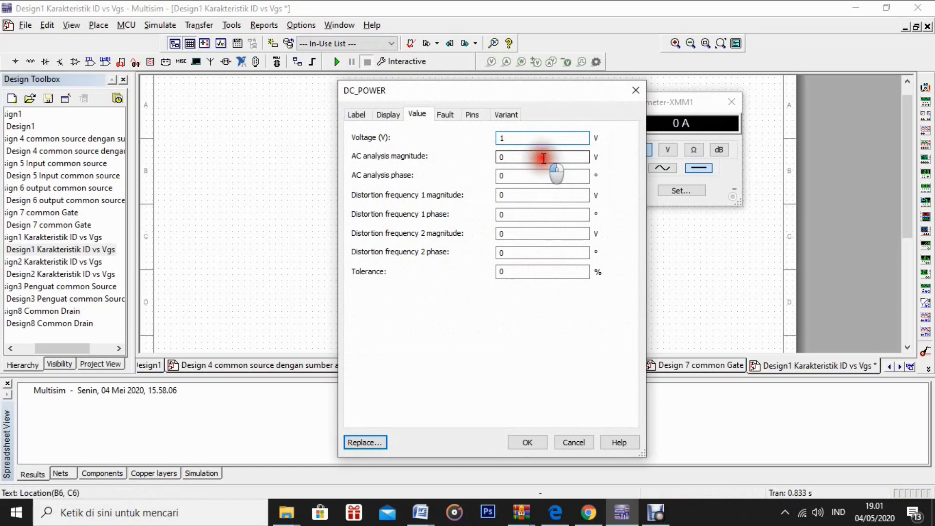
{"action": "type", "text": "5"}
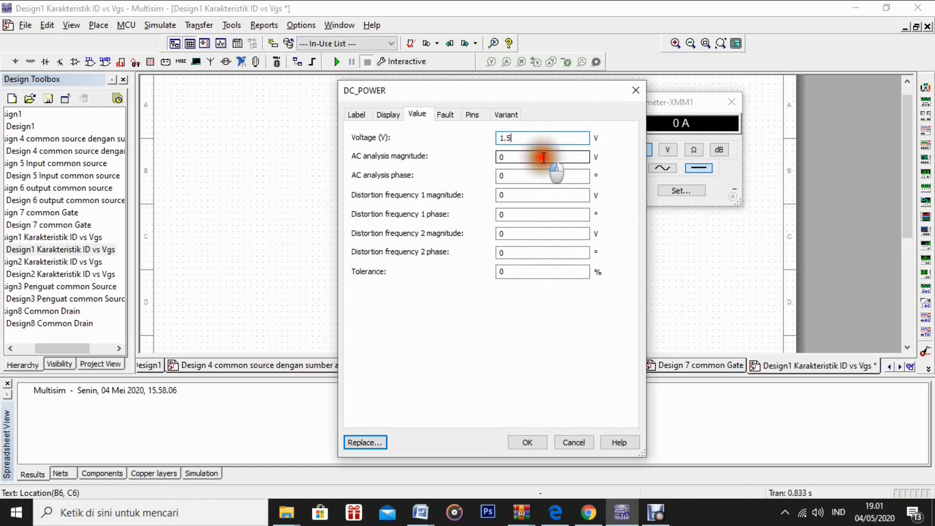
{"action": "key", "text": "Return"}
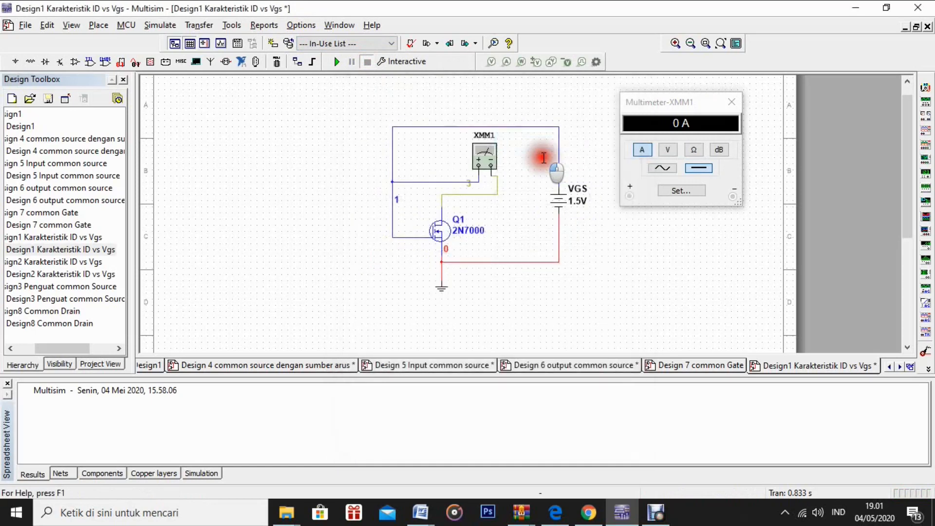
{"action": "left_click", "coordinate": [333, 63]}
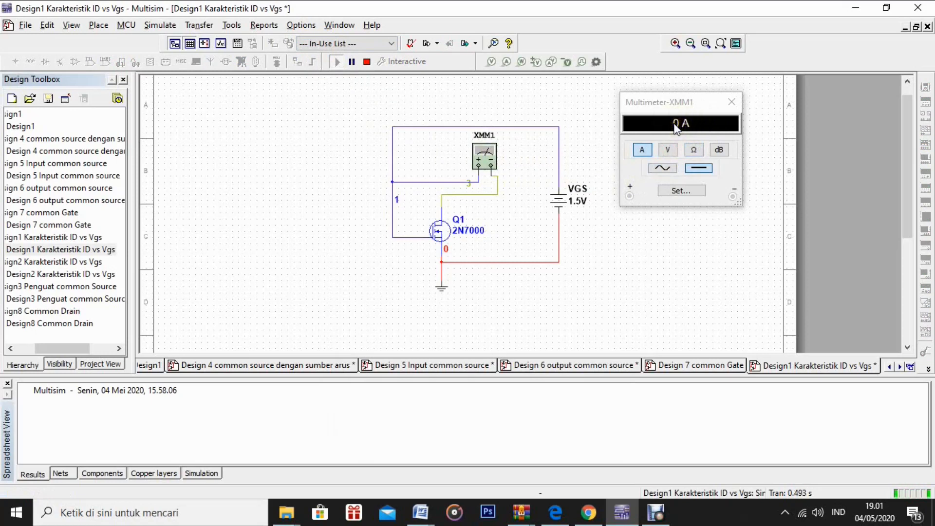
{"action": "left_click", "coordinate": [367, 62]}
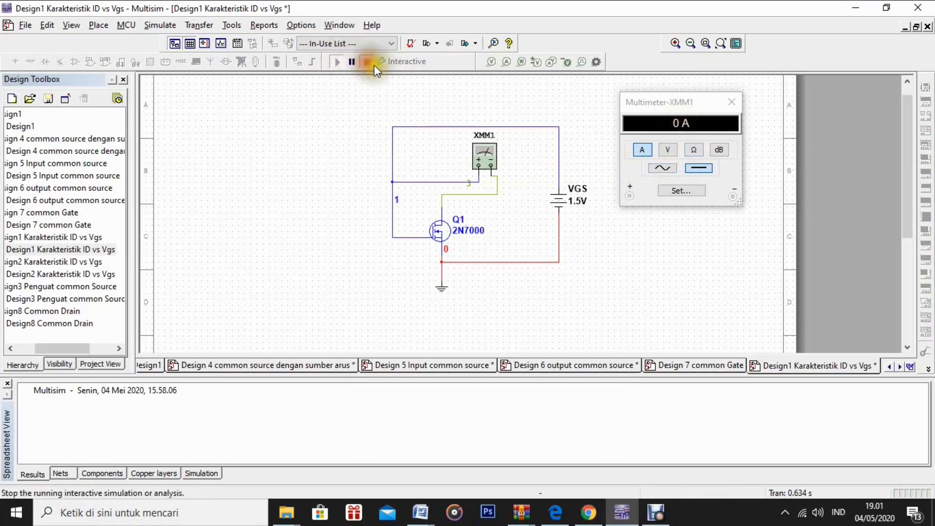
Set the VGS source to 2 V and run the simulation to read the drain current on XMM1
{"action": "double_click", "coordinate": [579, 201]}
{"action": "type", "text": "2"}
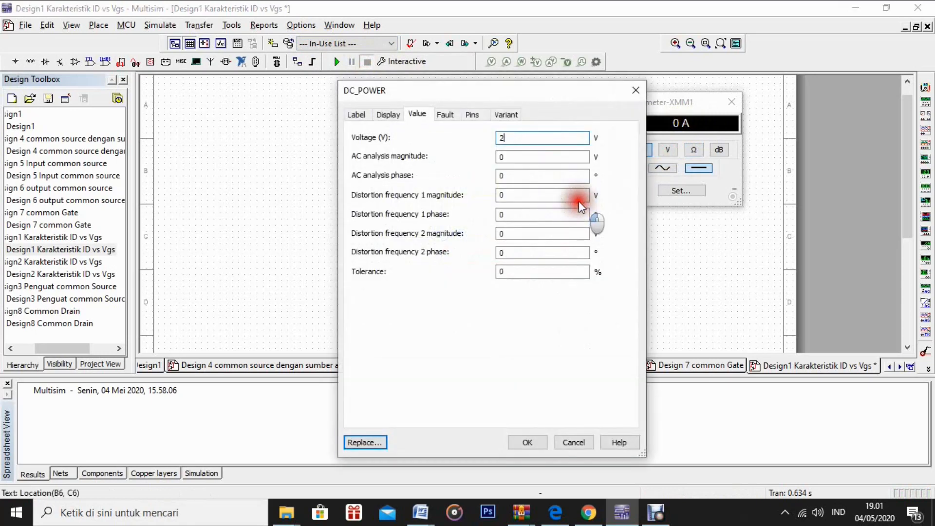
{"action": "key", "text": "Return"}
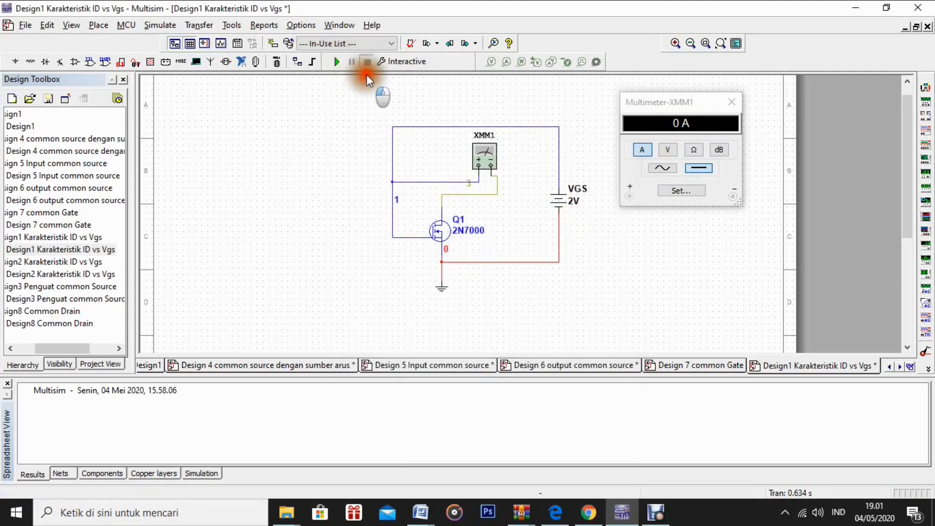
{"action": "left_click", "coordinate": [340, 64]}
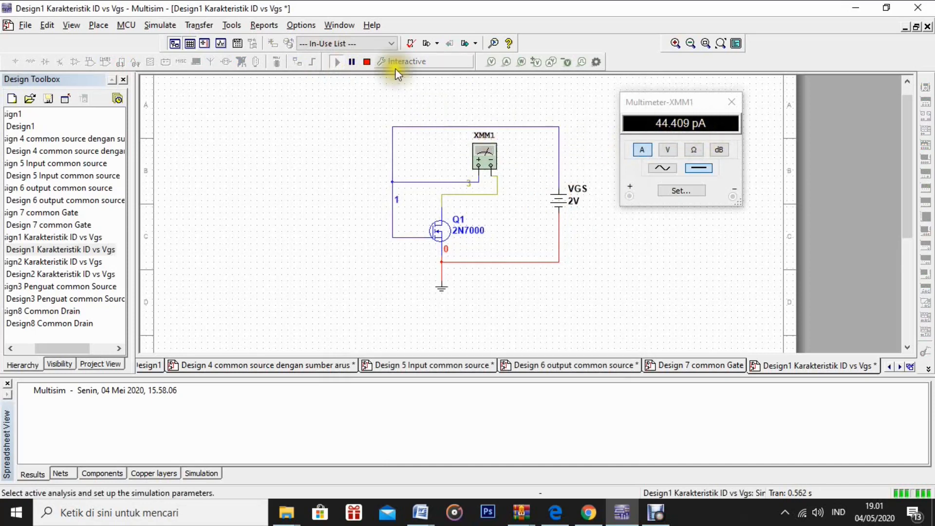
{"action": "left_click", "coordinate": [367, 61]}
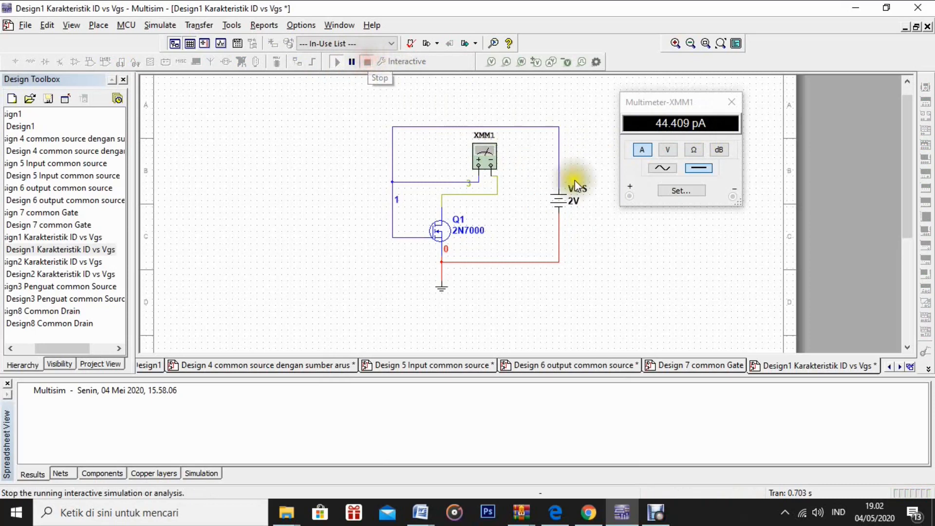
Set the VGS source to 2.5 V and run the simulation to read the drain current on XMM1
{"action": "double_click", "coordinate": [574, 200]}
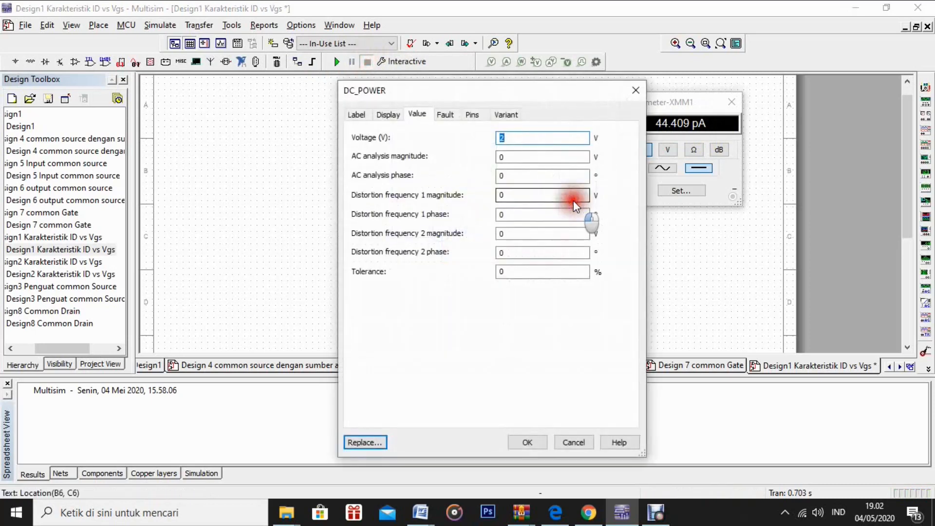
{"action": "type", "text": "2.5"}
{"action": "key", "text": "Return"}
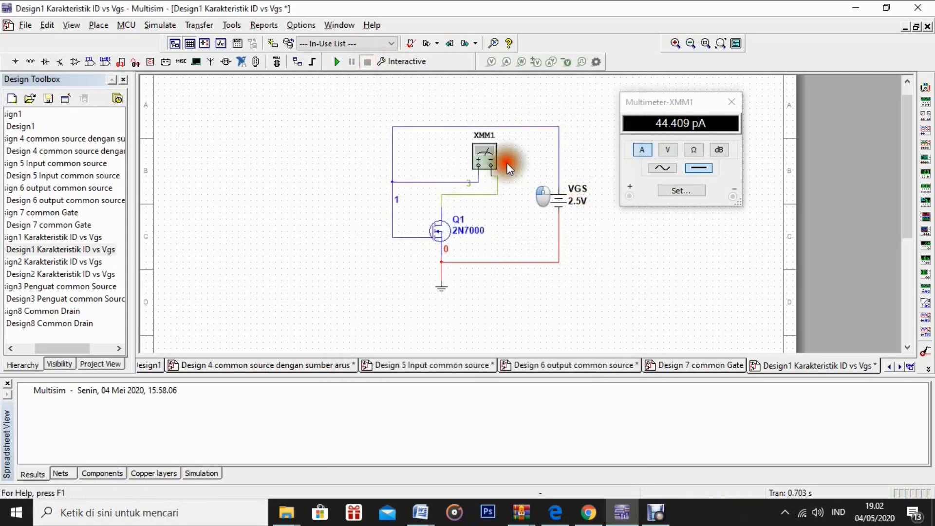
{"action": "left_click", "coordinate": [338, 61]}
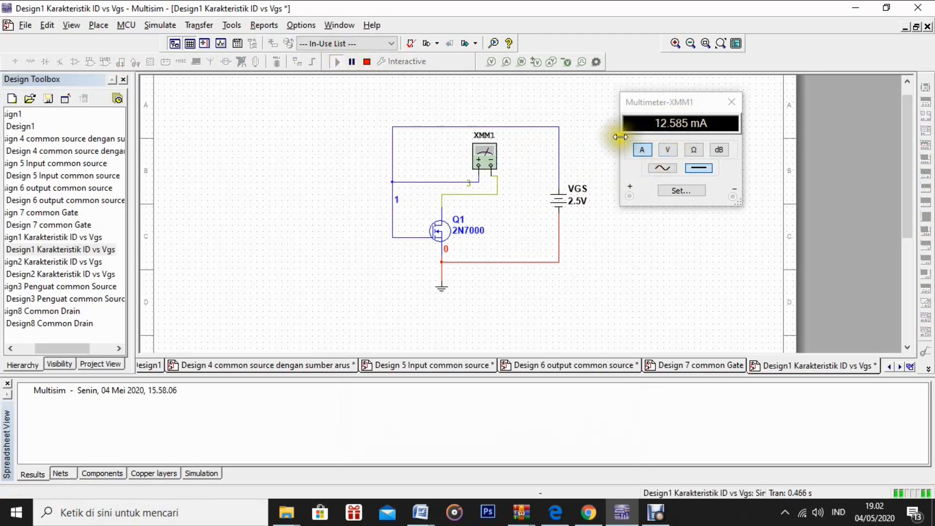
{"action": "left_click", "coordinate": [368, 63]}
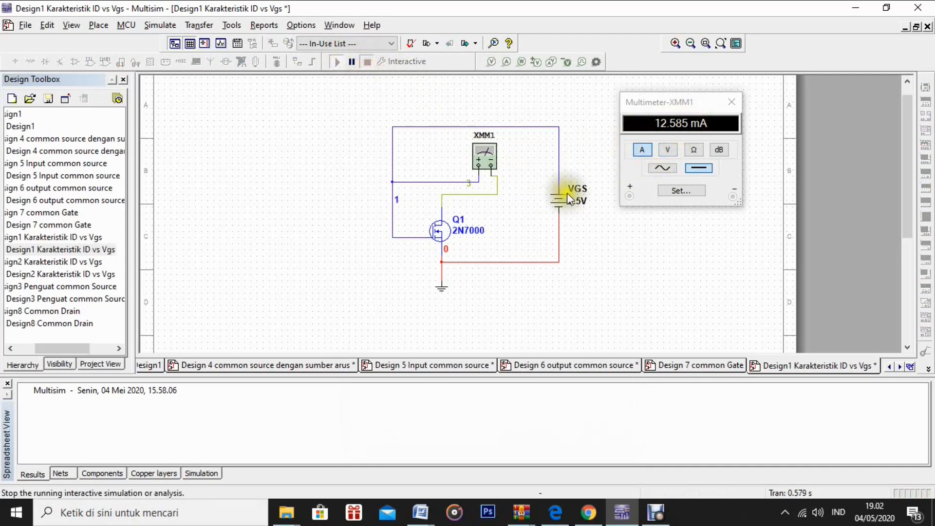
Set the VGS source to 3 V and run the simulation to read the drain current on XMM1
{"action": "left_click", "coordinate": [579, 204]}
{"action": "double_click", "coordinate": [579, 205]}
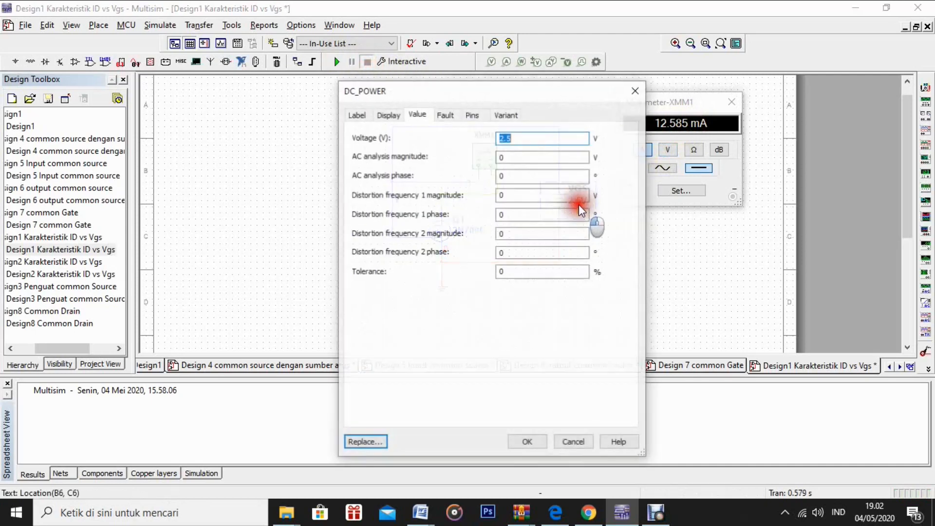
{"action": "type", "text": "3"}
{"action": "key", "text": "Return"}
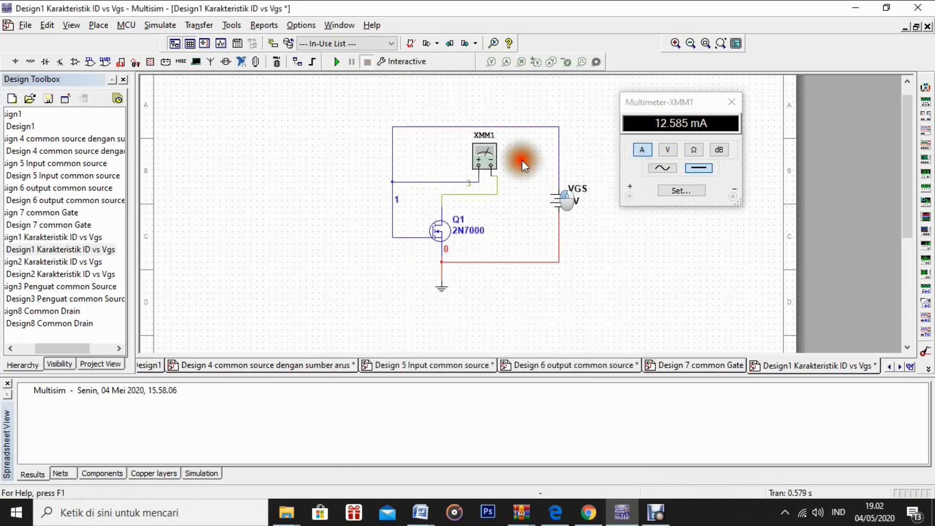
{"action": "left_click", "coordinate": [339, 61]}
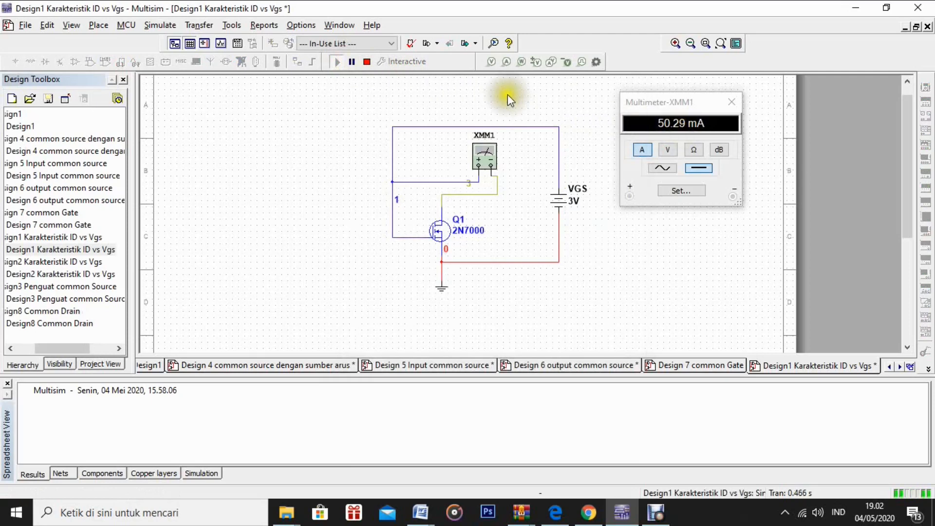
{"action": "left_click", "coordinate": [367, 60]}
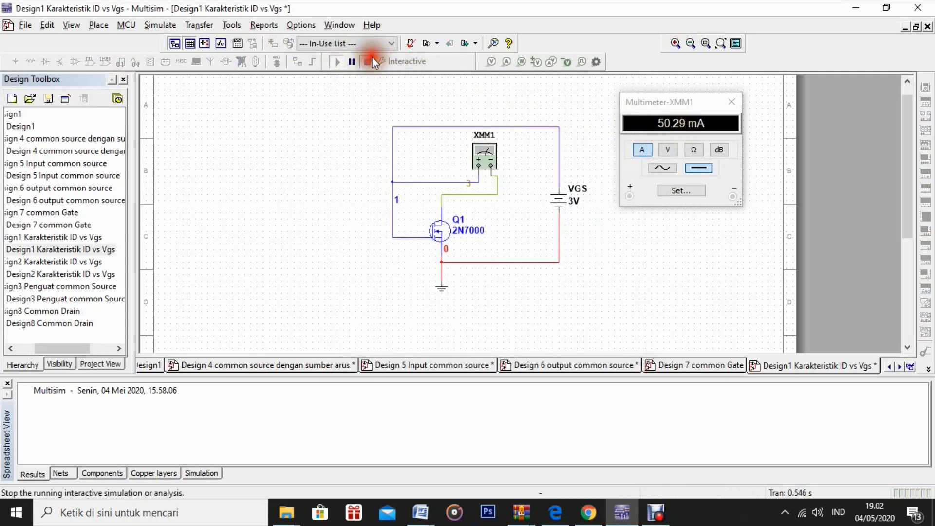
Set the VGS source to 4 V and run the simulation to read the drain current on XMM1
{"action": "double_click", "coordinate": [572, 200]}
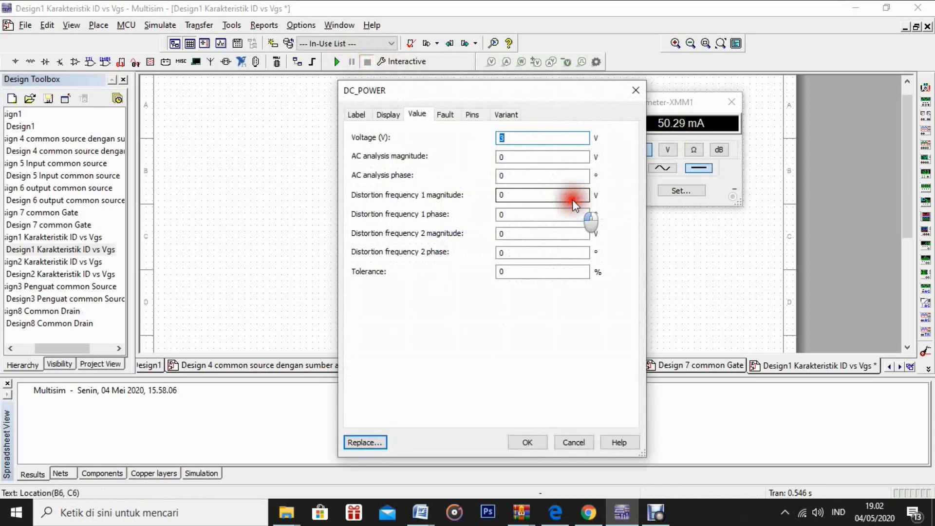
{"action": "type", "text": "4"}
{"action": "key", "text": "Return"}
{"action": "left_click", "coordinate": [336, 61]}
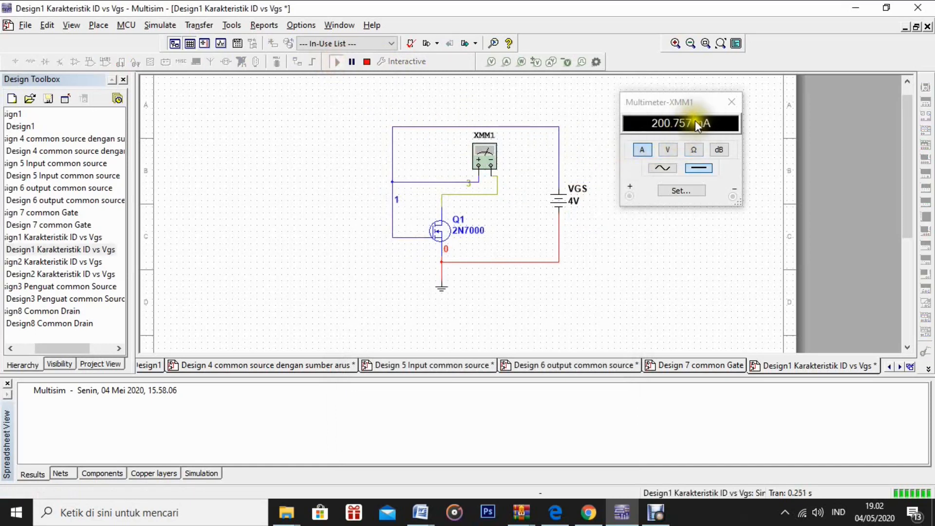
{"action": "left_click", "coordinate": [367, 66]}
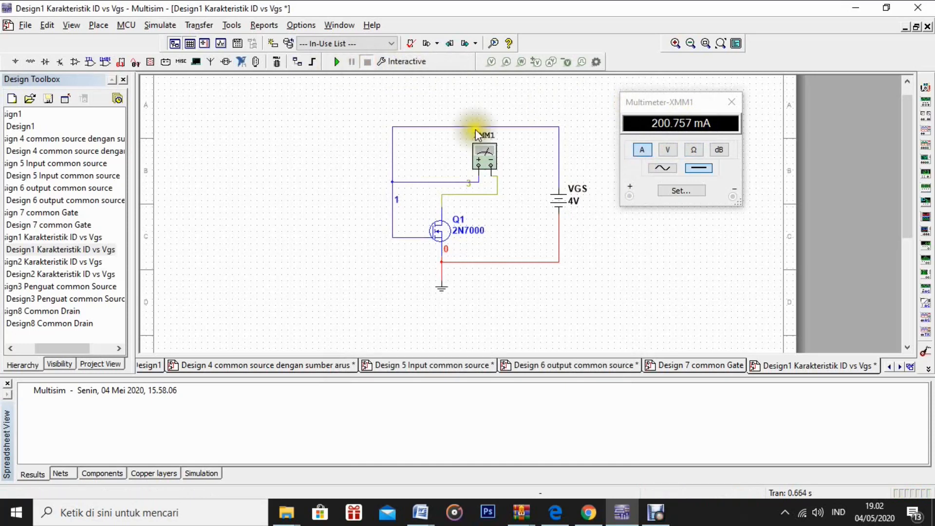
Set the VGS source to 5 V and run the simulation to read the drain current on XMM1
{"action": "double_click", "coordinate": [568, 201]}
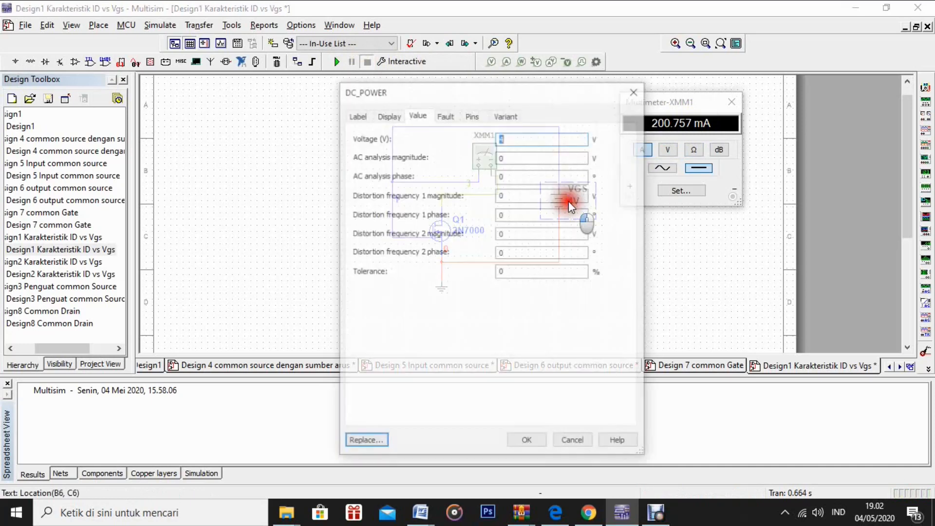
{"action": "type", "text": "5"}
{"action": "key", "text": "Return"}
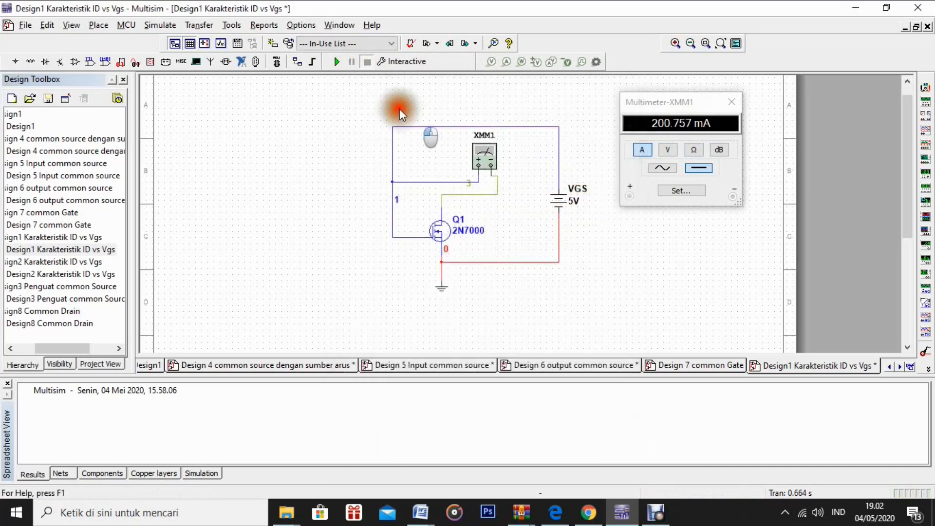
{"action": "left_click", "coordinate": [339, 62]}
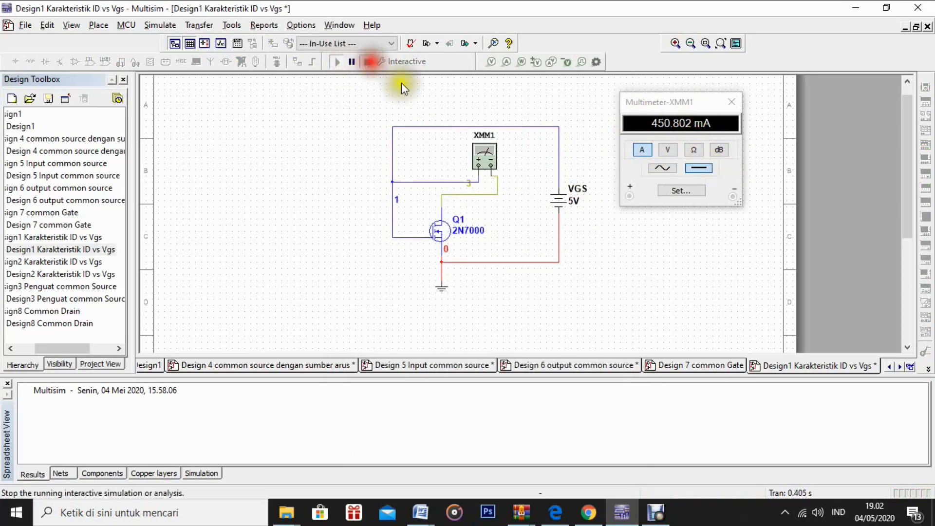
Set the VGS source to 7.5 V, run the simulation to read the drain current on XMM1, and stop it
{"action": "double_click", "coordinate": [579, 201]}
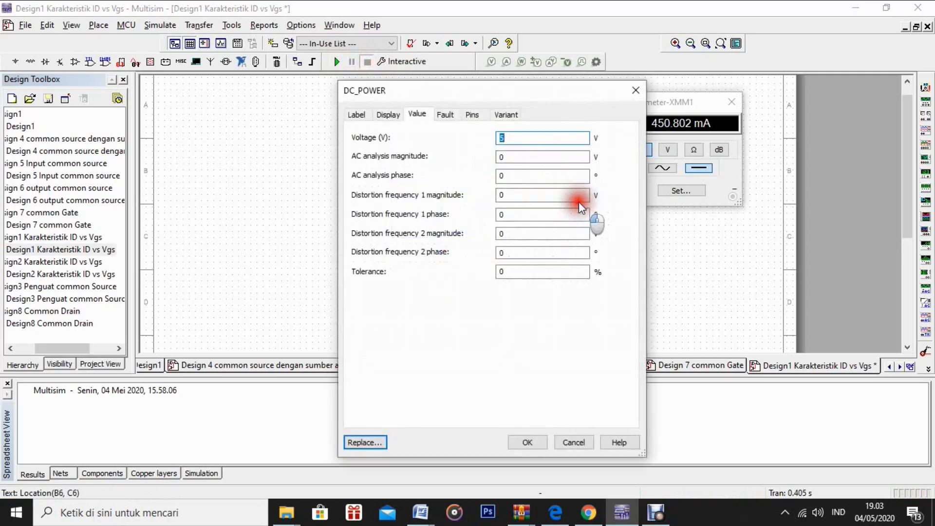
{"action": "type", "text": "7.5"}
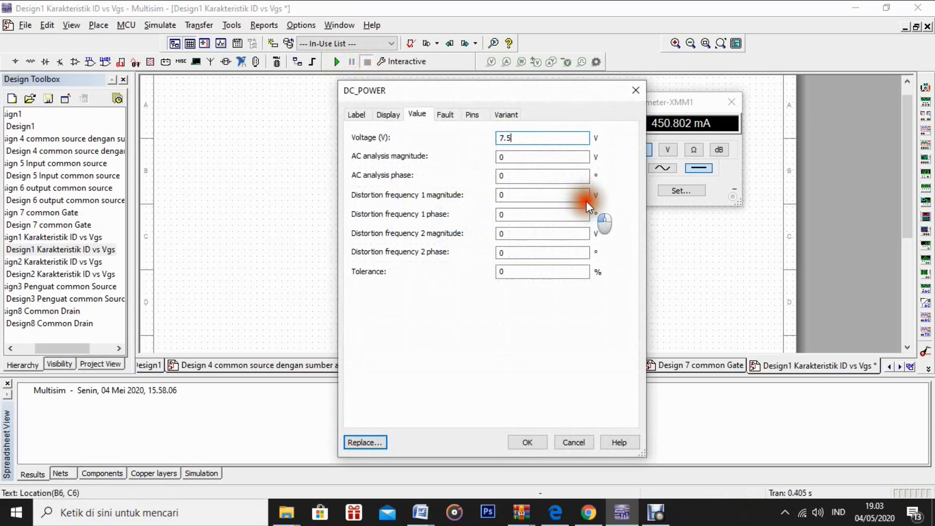
{"action": "key", "text": "Return"}
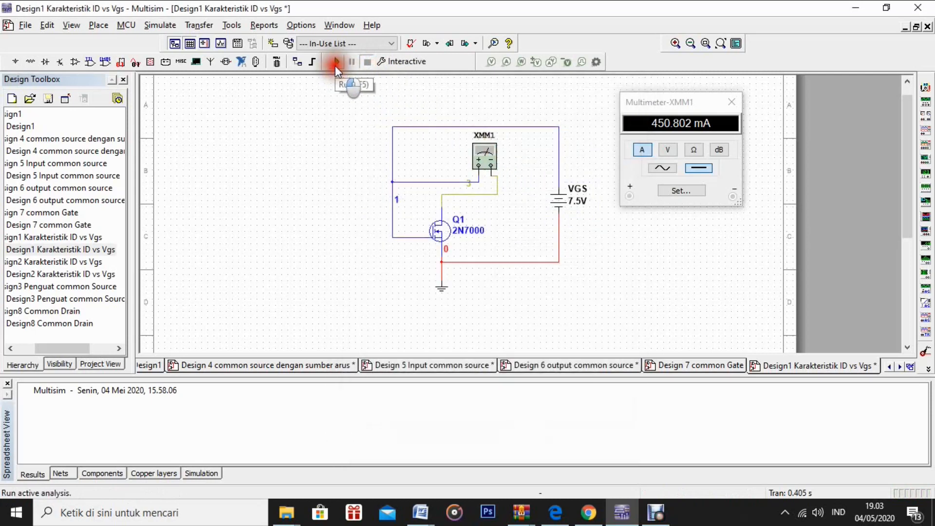
{"action": "left_click", "coordinate": [335, 63]}
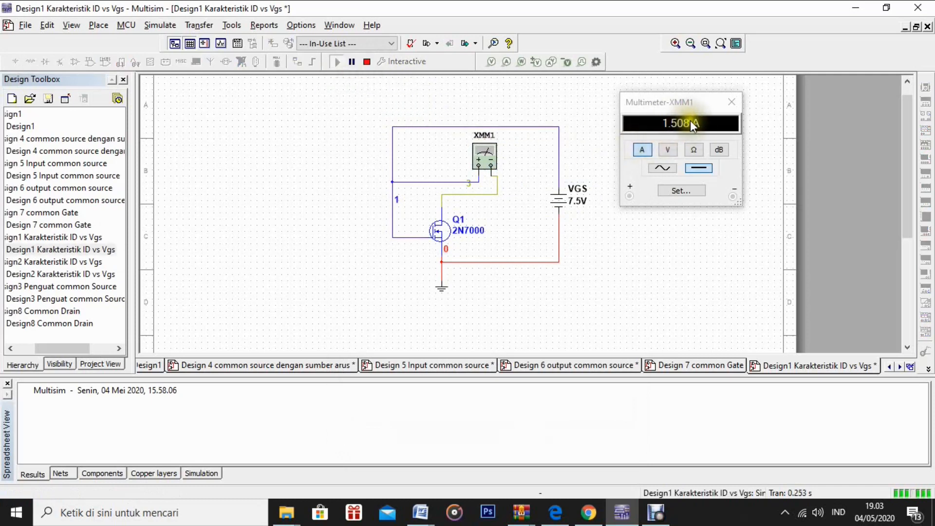
{"action": "left_click", "coordinate": [367, 62]}
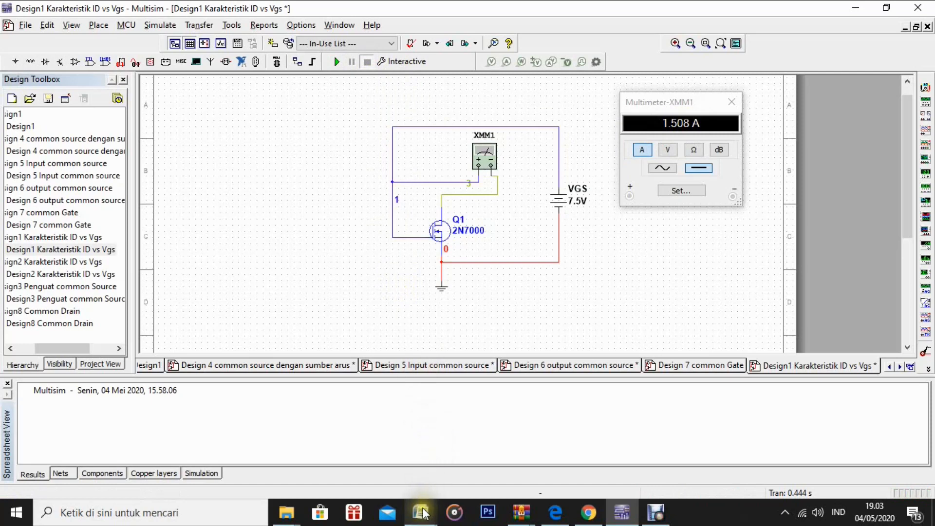
Switch to the Word document and review the ID versus VGS table and the ID chart beneath it
{"action": "mouse_move", "coordinate": [422, 510]}
{"action": "left_click", "coordinate": [428, 462]}
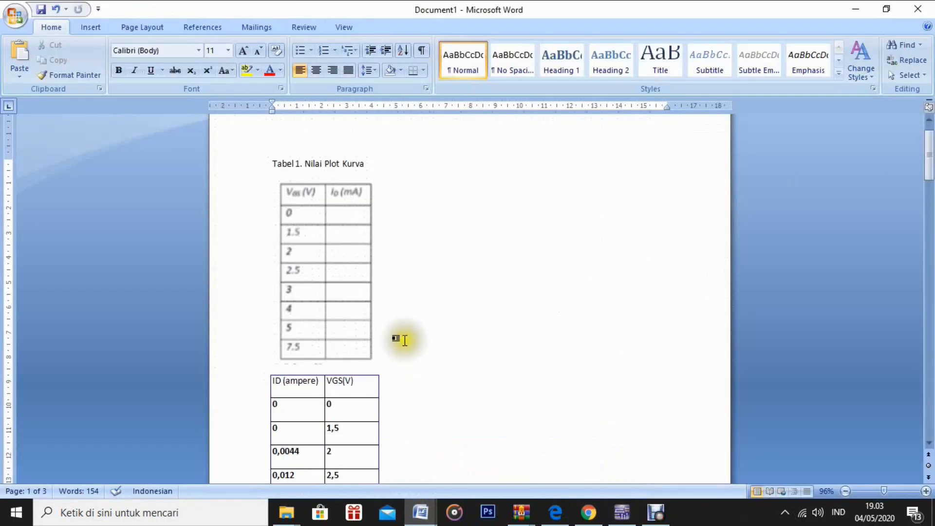
{"action": "scroll", "coordinate": [404, 339], "scroll_direction": "down", "scroll_amount": 6}
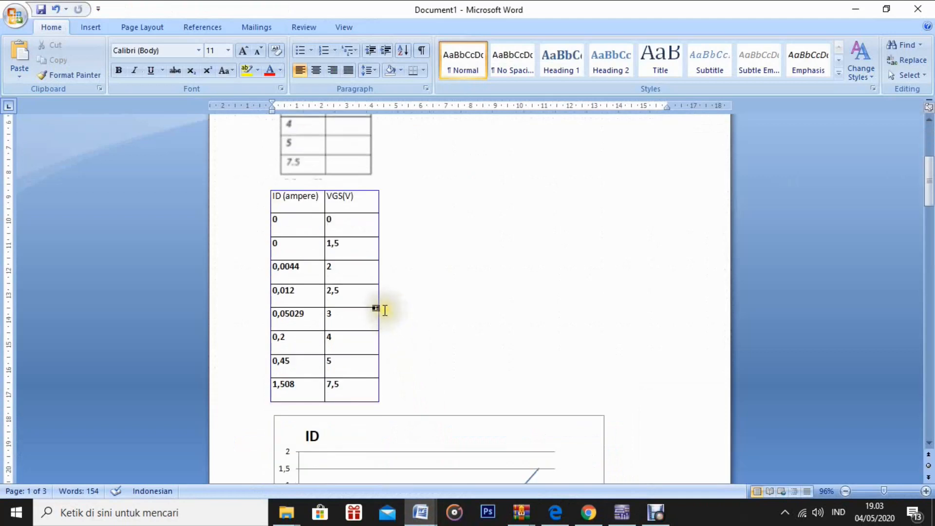
{"action": "scroll", "coordinate": [384, 309], "scroll_direction": "down", "scroll_amount": 1}
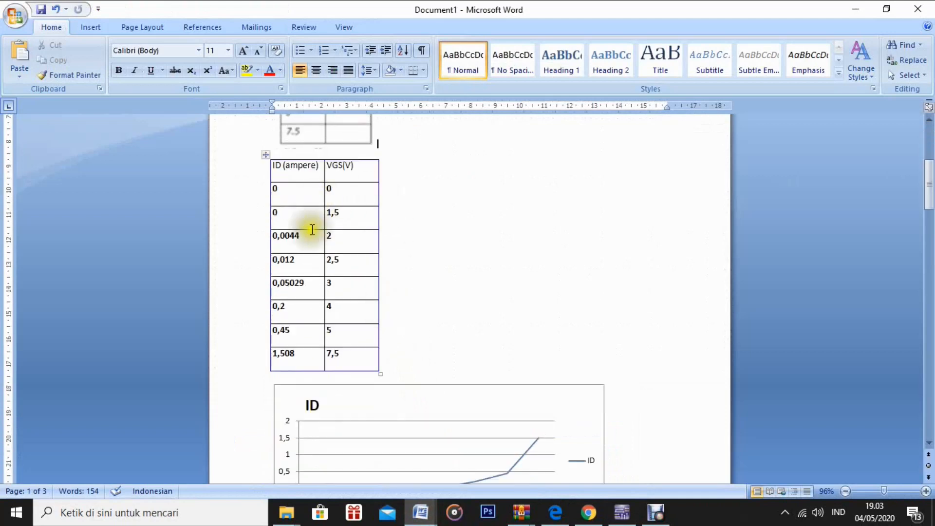
{"action": "scroll", "coordinate": [394, 354], "scroll_direction": "down", "scroll_amount": 3}
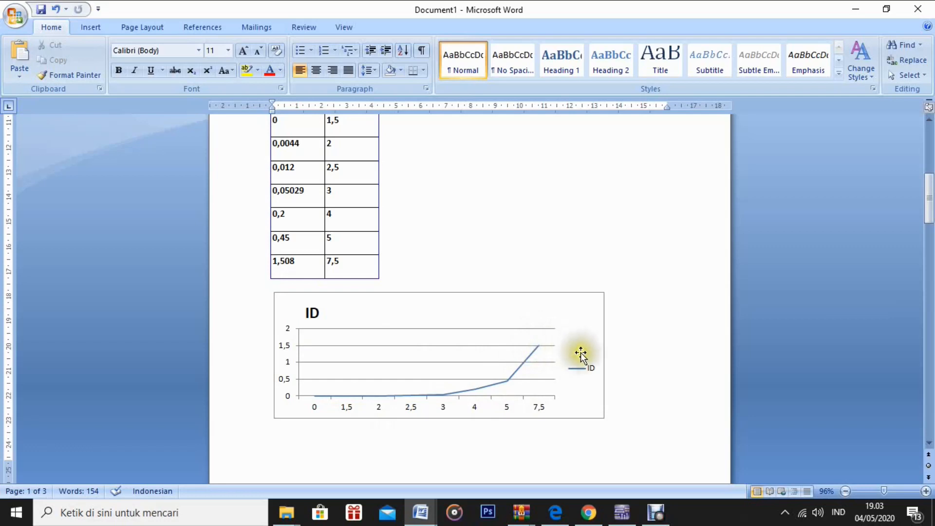
Return to Multisim, close the XMM1 multimeter window, and open the Design2 Karakteristik ID vs Vgs circuit
{"action": "left_click", "coordinate": [622, 513]}
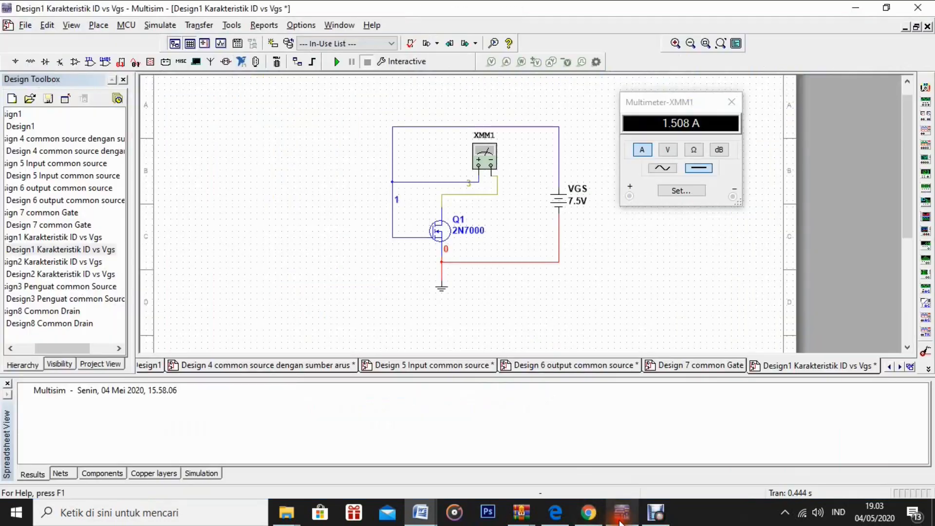
{"action": "left_click", "coordinate": [732, 102]}
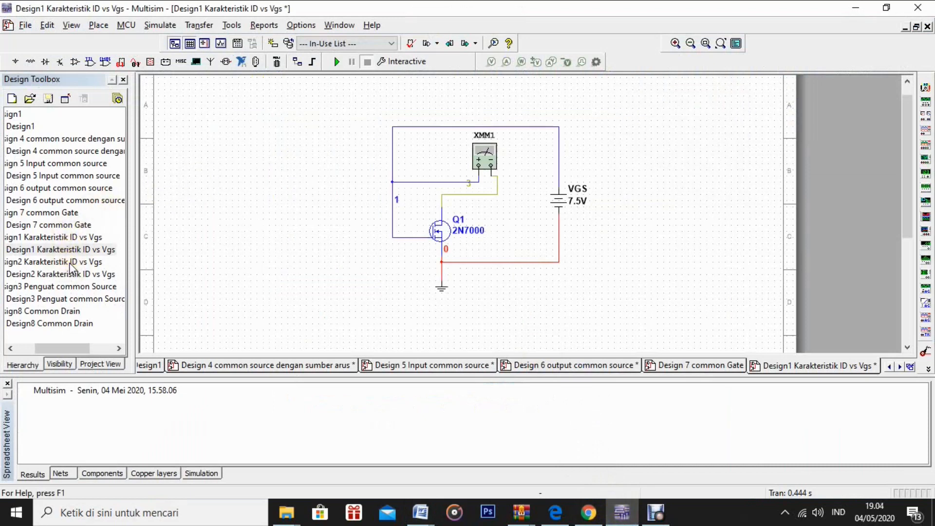
{"action": "left_click", "coordinate": [71, 263]}
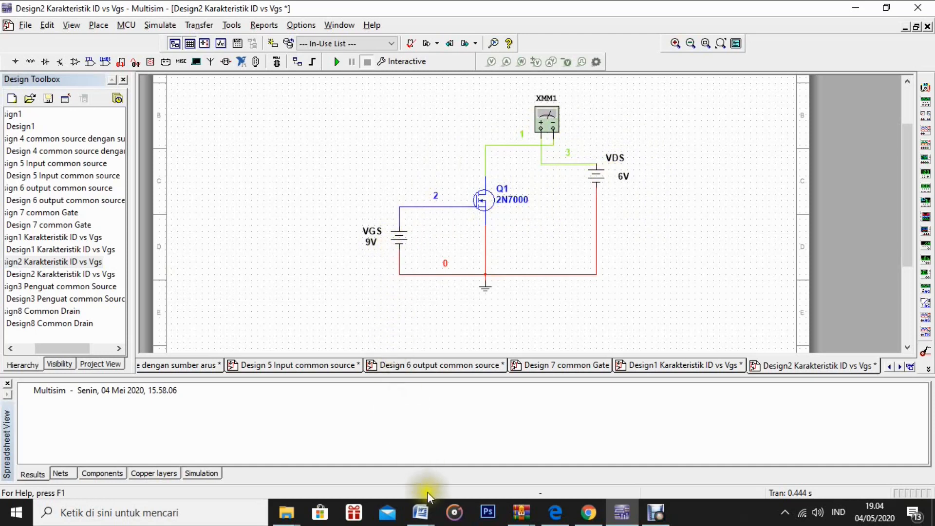
Switch to the Word document and examine the VDS and VGS values in Tabel 2 at 100% zoom
{"action": "mouse_move", "coordinate": [420, 512]}
{"action": "left_click", "coordinate": [430, 474]}
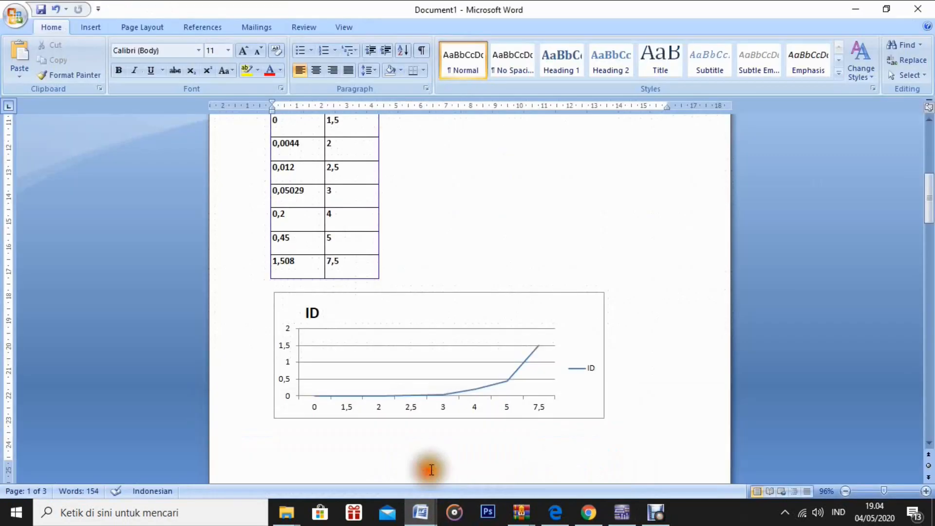
{"action": "scroll", "coordinate": [426, 389], "scroll_direction": "down", "scroll_amount": 7}
{"action": "scroll", "coordinate": [427, 388], "scroll_direction": "down", "scroll_amount": 8}
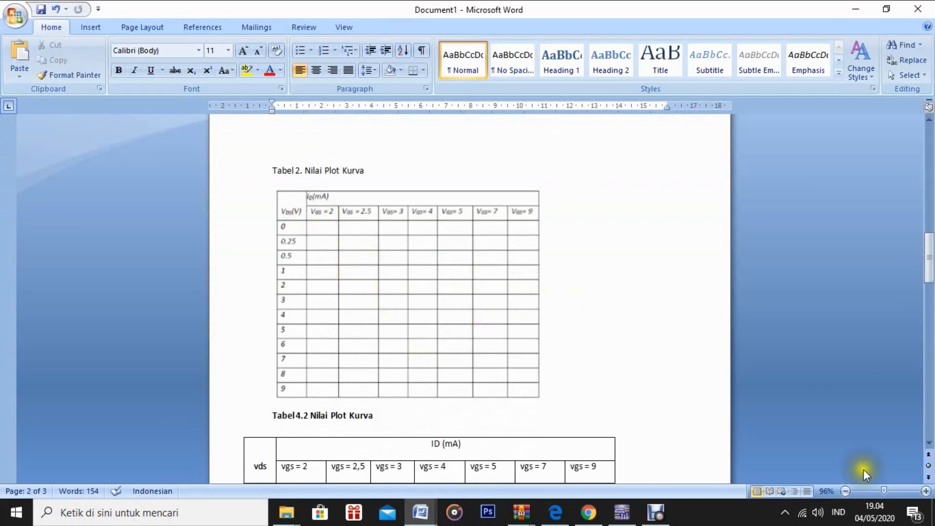
{"action": "left_click", "coordinate": [926, 491]}
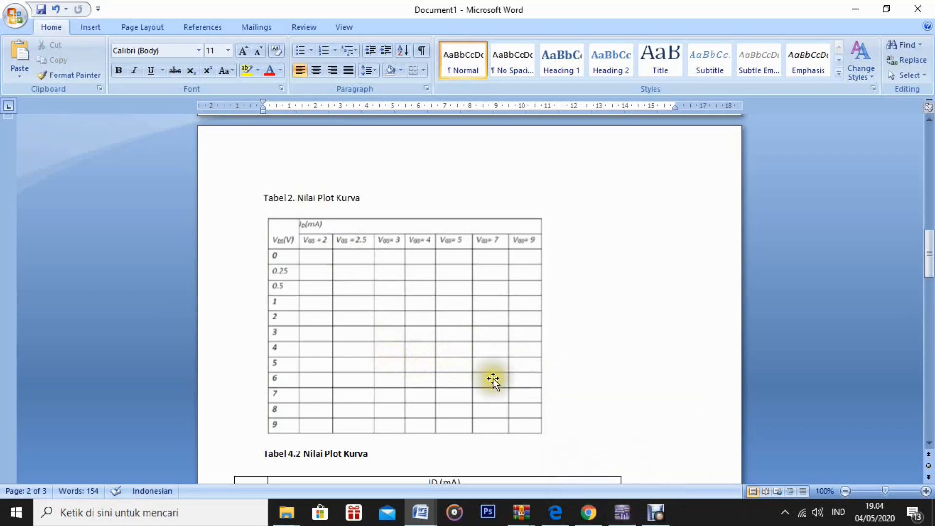
Return to Multisim and set the VGS source in the Design2 circuit to 2 V
{"action": "left_click", "coordinate": [620, 512]}
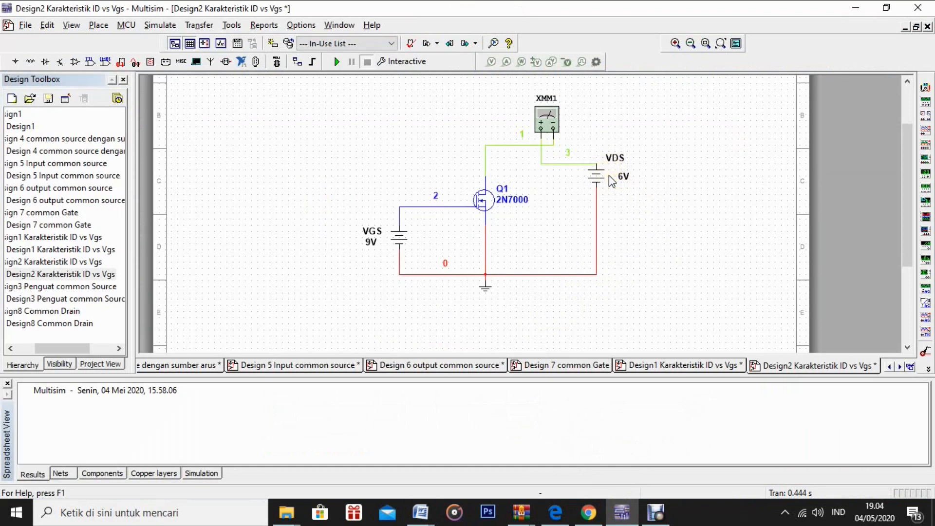
{"action": "double_click", "coordinate": [372, 246]}
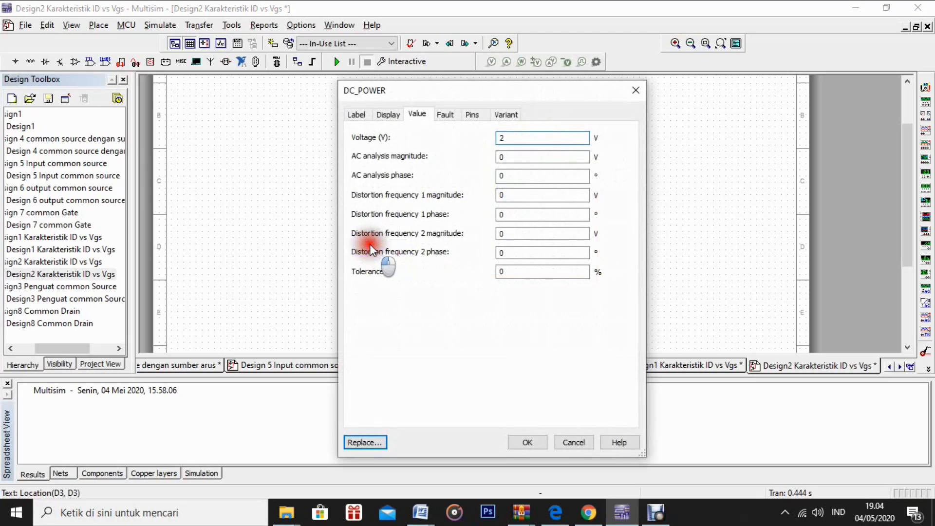
{"action": "type", "text": "2"}
{"action": "key", "text": "Return"}
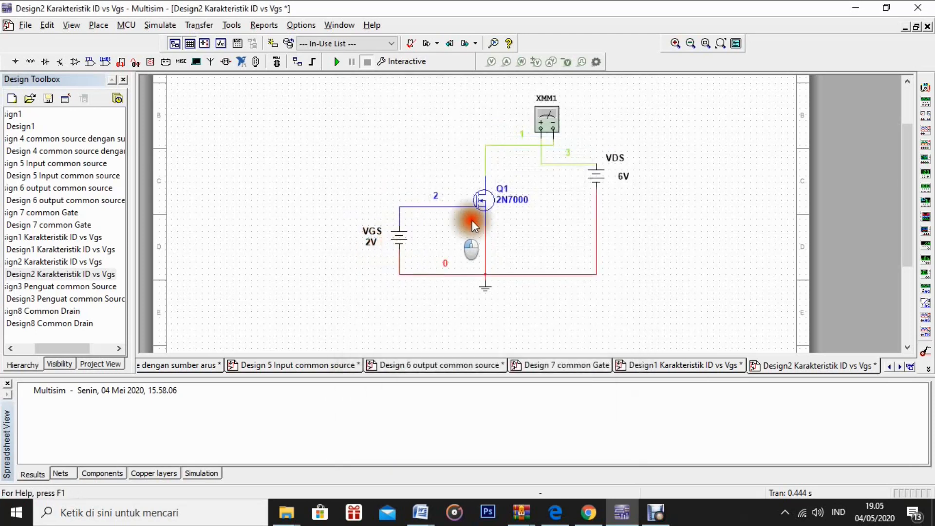
Set the VDS source to 0 V, run the simulation to read the drain current on XMM1, and stop it
{"action": "double_click", "coordinate": [625, 180]}
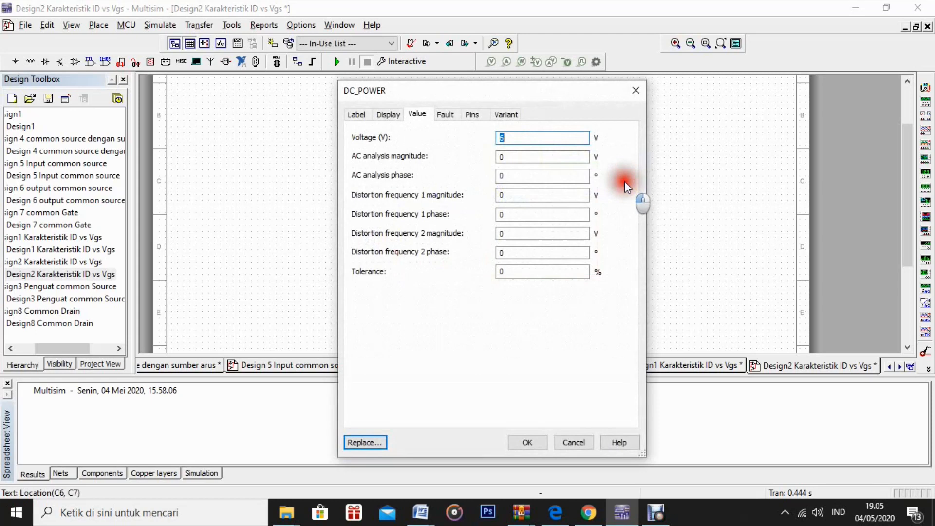
{"action": "key", "text": "Return"}
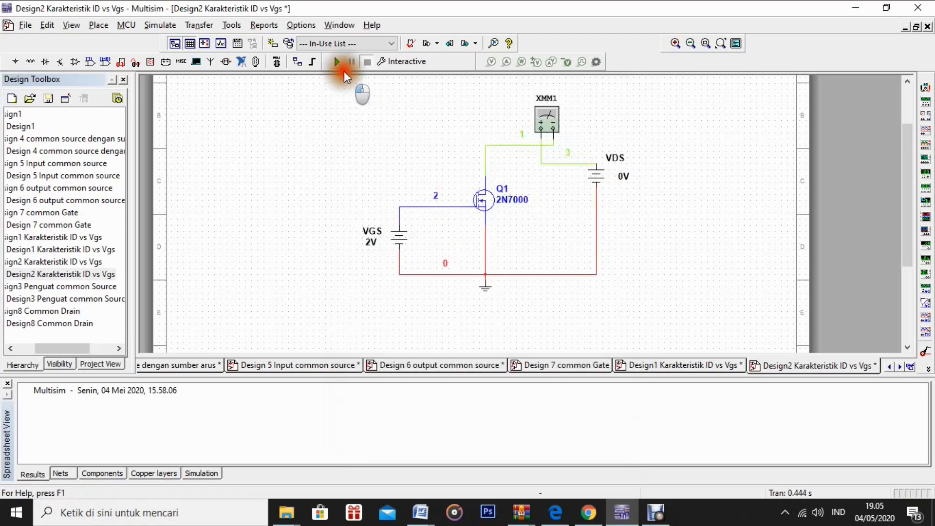
{"action": "left_click", "coordinate": [342, 67]}
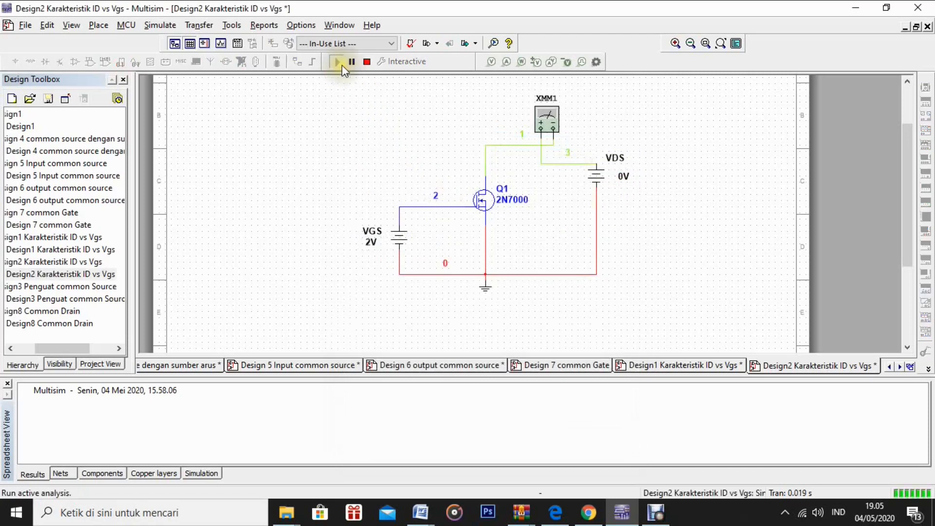
{"action": "double_click", "coordinate": [546, 118]}
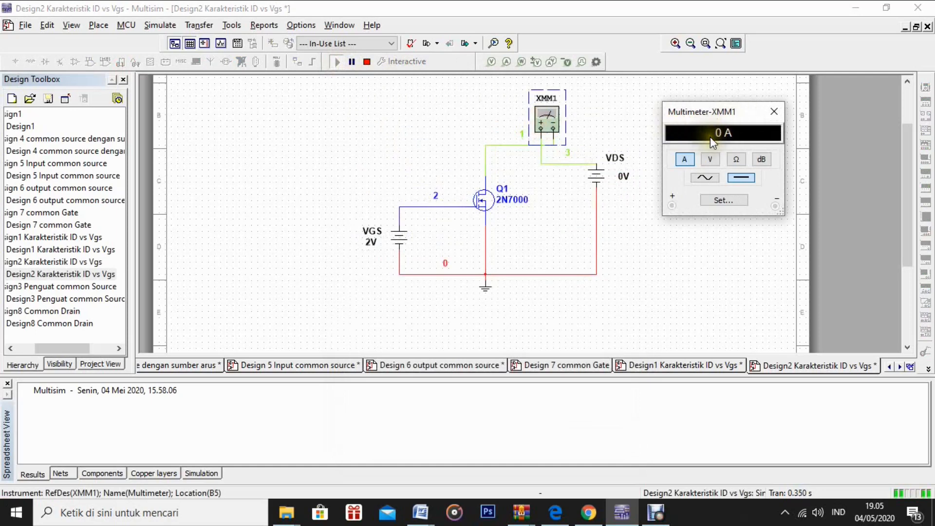
{"action": "left_click", "coordinate": [369, 64]}
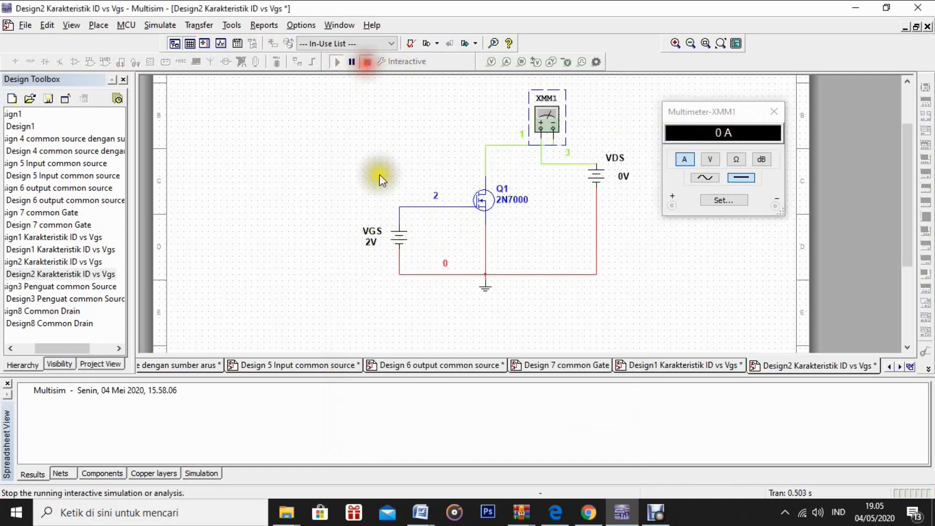
Set the VDS source to 1 V, simulate to read the drain current on XMM1, and close the multimeter once the simulation is stopped
{"action": "double_click", "coordinate": [624, 179]}
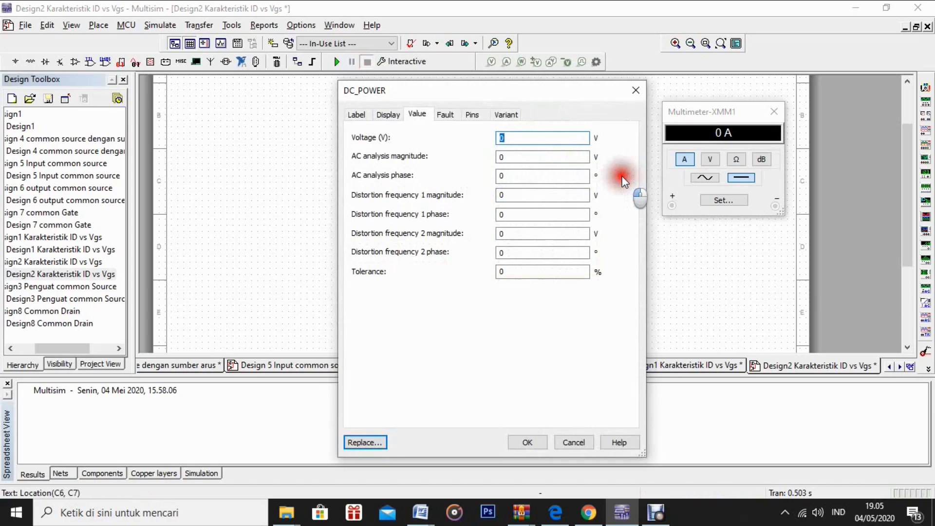
{"action": "key", "text": "Return"}
{"action": "left_click", "coordinate": [338, 66]}
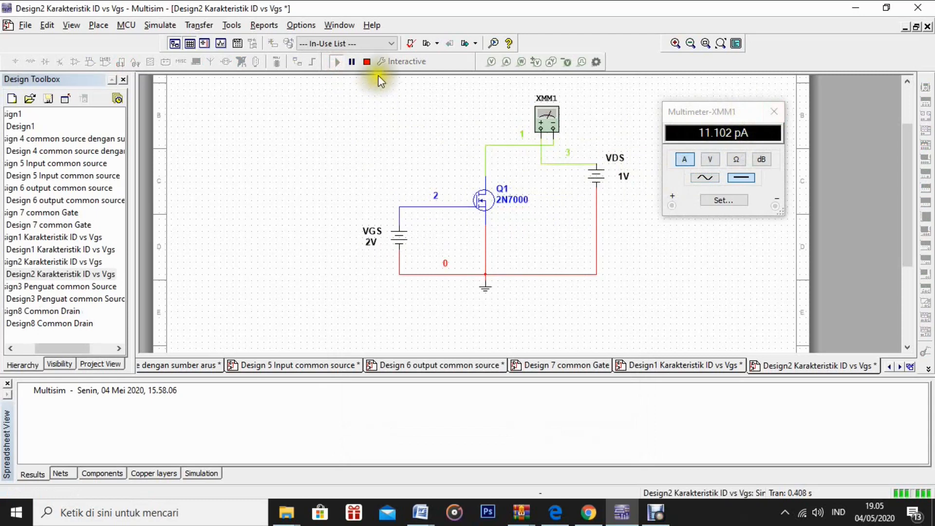
{"action": "left_click", "coordinate": [366, 61]}
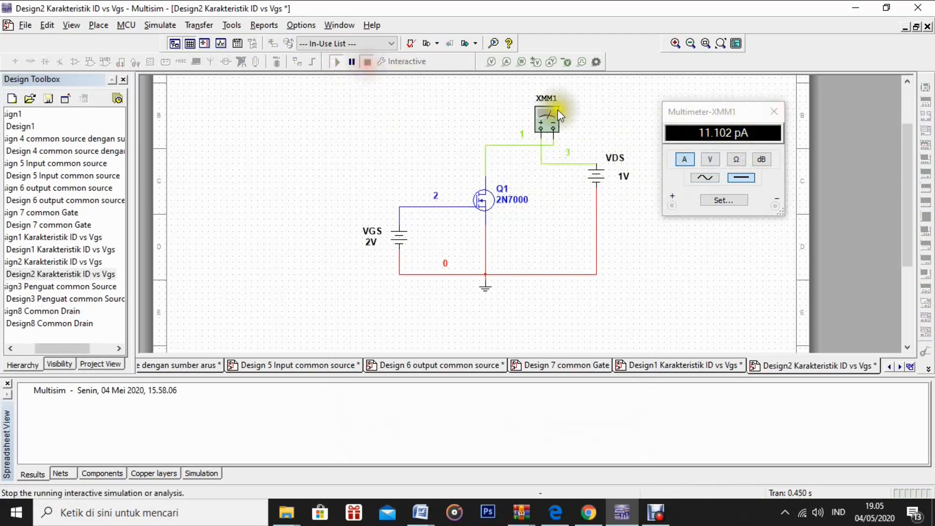
{"action": "left_click", "coordinate": [773, 113]}
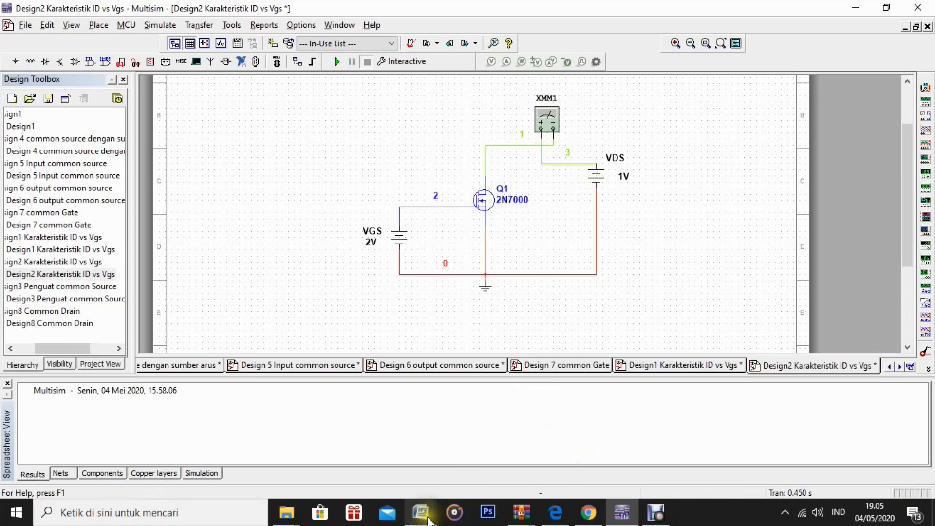
Switch to the Word document and review the drain currents in Tabel 4.2 and the chart of ID curves for each VGS
{"action": "mouse_move", "coordinate": [420, 511]}
{"action": "left_click", "coordinate": [443, 471]}
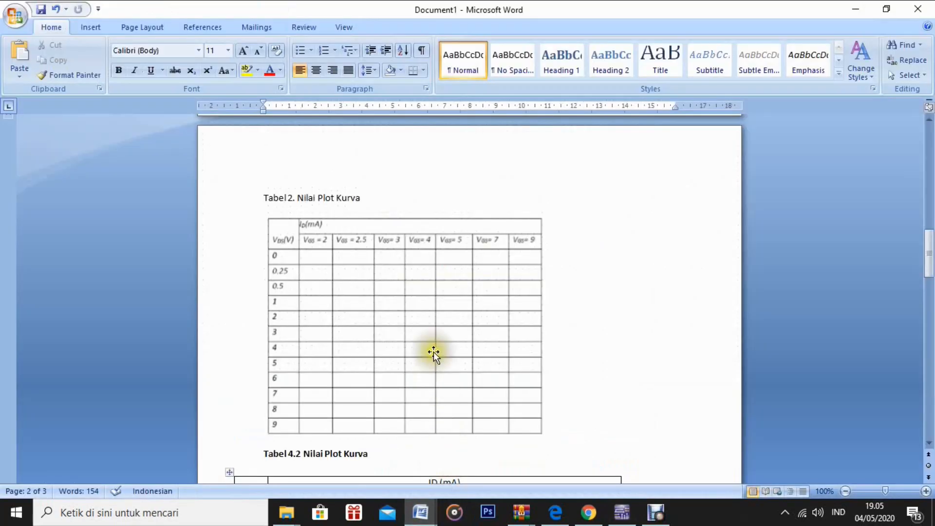
{"action": "scroll", "coordinate": [435, 306], "scroll_direction": "down", "scroll_amount": 5}
{"action": "scroll", "coordinate": [435, 306], "scroll_direction": "down", "scroll_amount": 4}
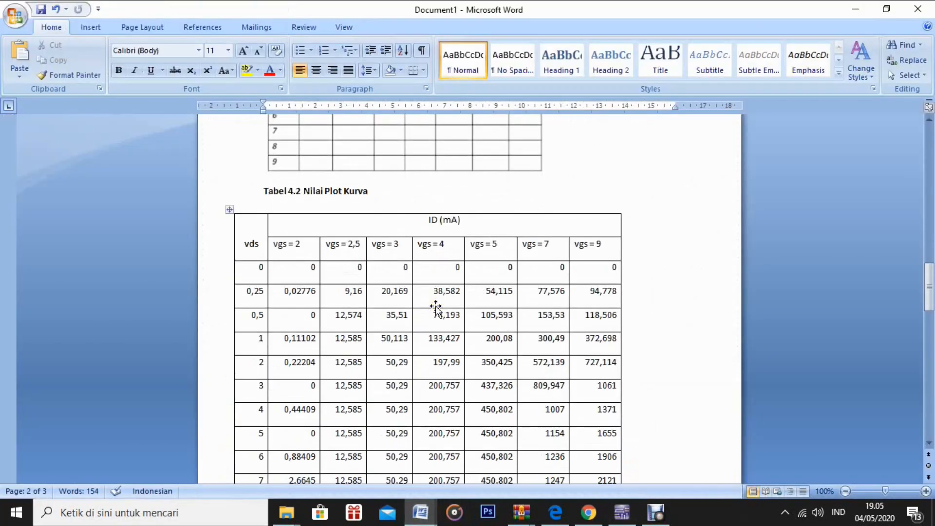
{"action": "scroll", "coordinate": [435, 307], "scroll_direction": "down", "scroll_amount": 1}
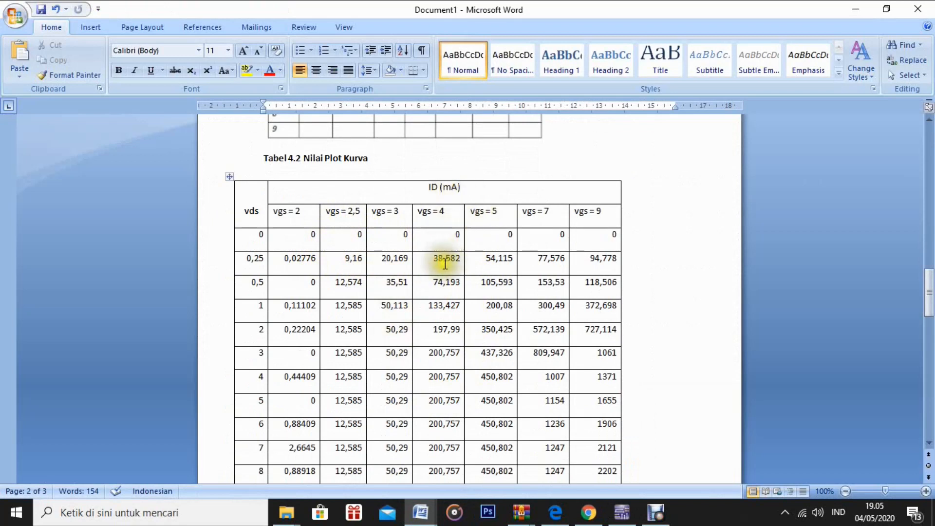
{"action": "scroll", "coordinate": [445, 264], "scroll_direction": "down", "scroll_amount": 4}
{"action": "scroll", "coordinate": [445, 263], "scroll_direction": "down", "scroll_amount": 15}
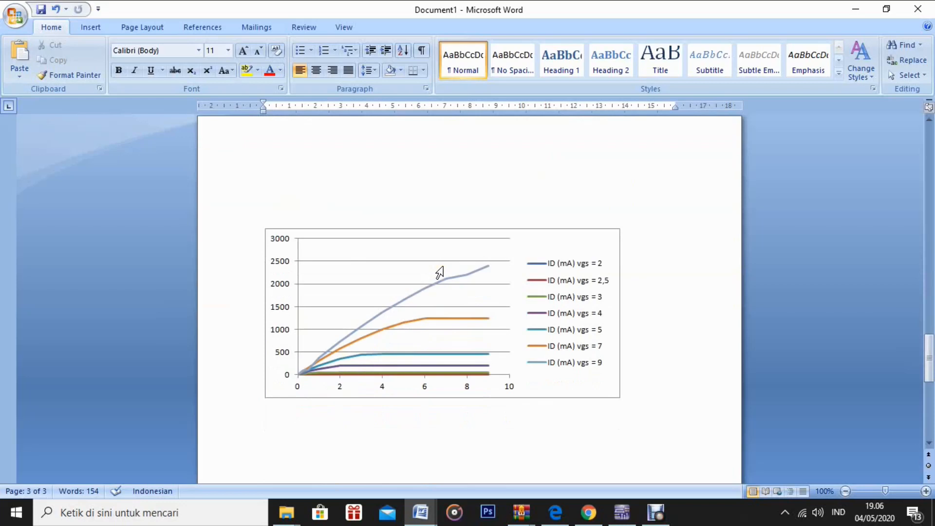
{"action": "scroll", "coordinate": [439, 272], "scroll_direction": "down", "scroll_amount": 3}
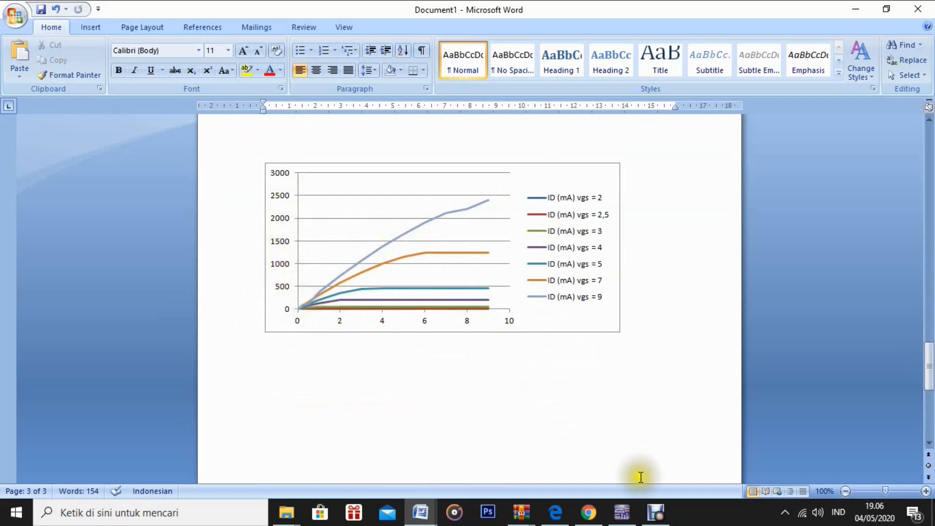
Switch back to Multisim, open the Design3 Penguat common Source schematic and examine its amplifier circuit
{"action": "left_click", "coordinate": [620, 511]}
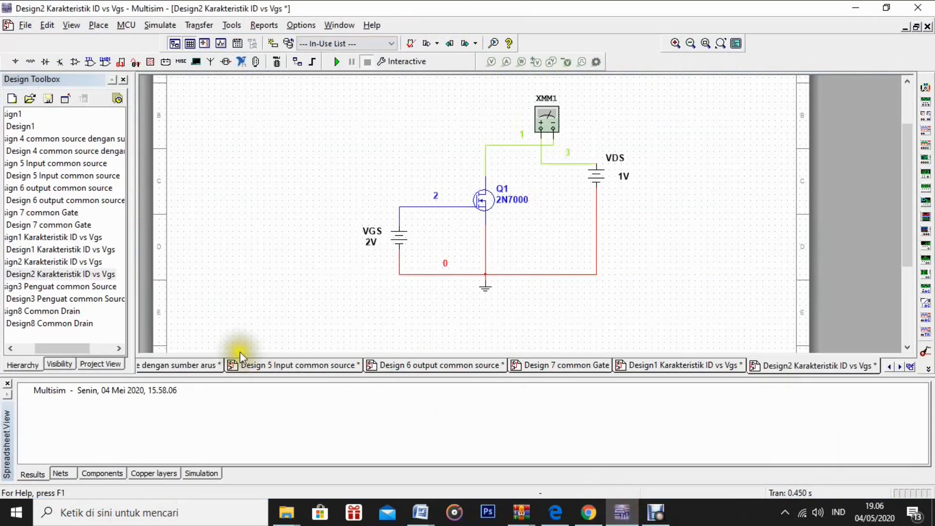
{"action": "double_click", "coordinate": [69, 285]}
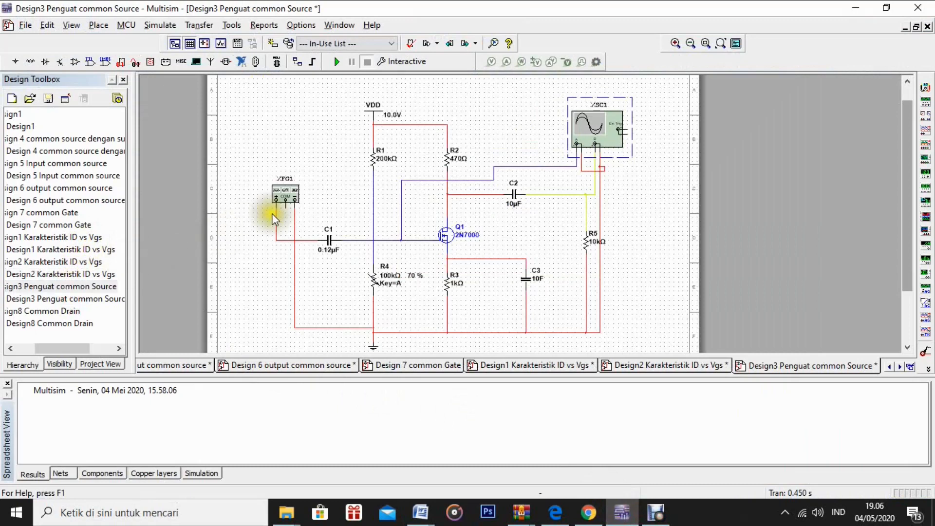
{"action": "scroll", "coordinate": [511, 221], "scroll_direction": "down", "scroll_amount": 1}
{"action": "scroll", "coordinate": [512, 224], "scroll_direction": "up", "scroll_amount": 1}
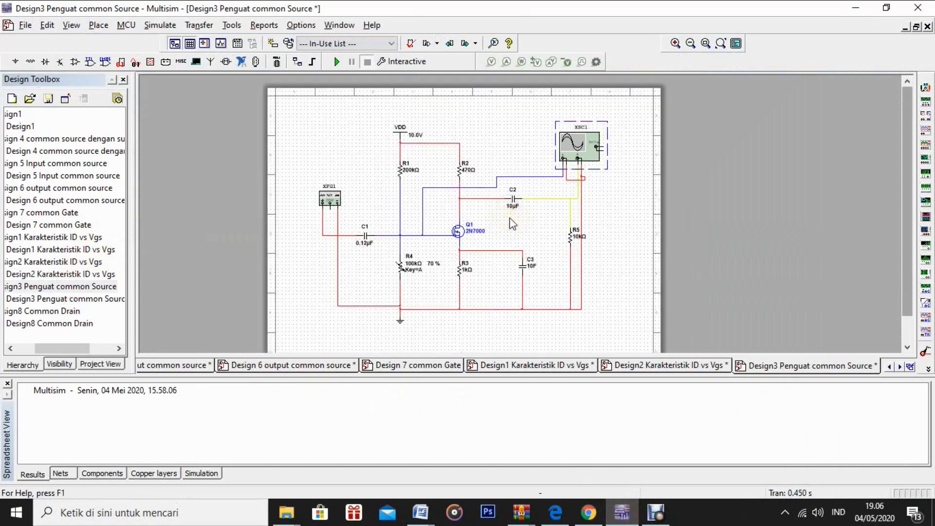
{"action": "scroll", "coordinate": [512, 224], "scroll_direction": "up", "scroll_amount": 1}
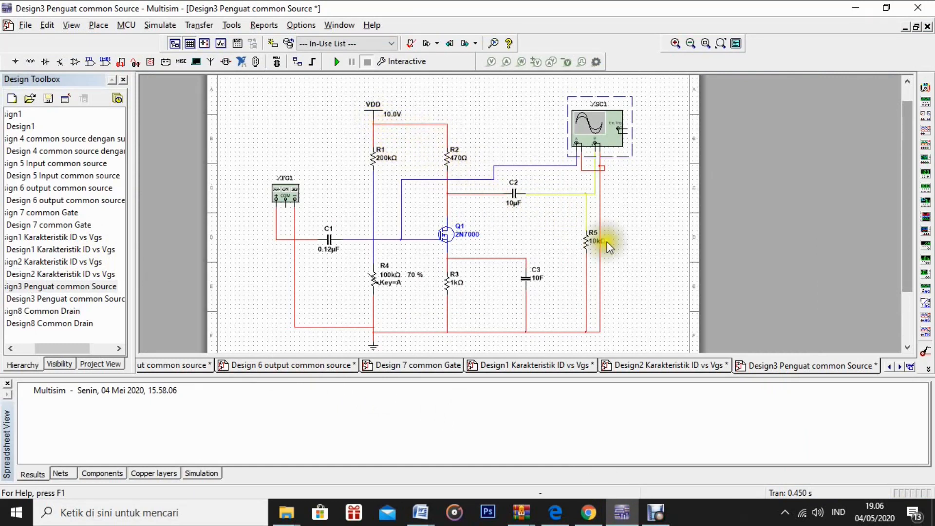
{"action": "mouse_move", "coordinate": [400, 283]}
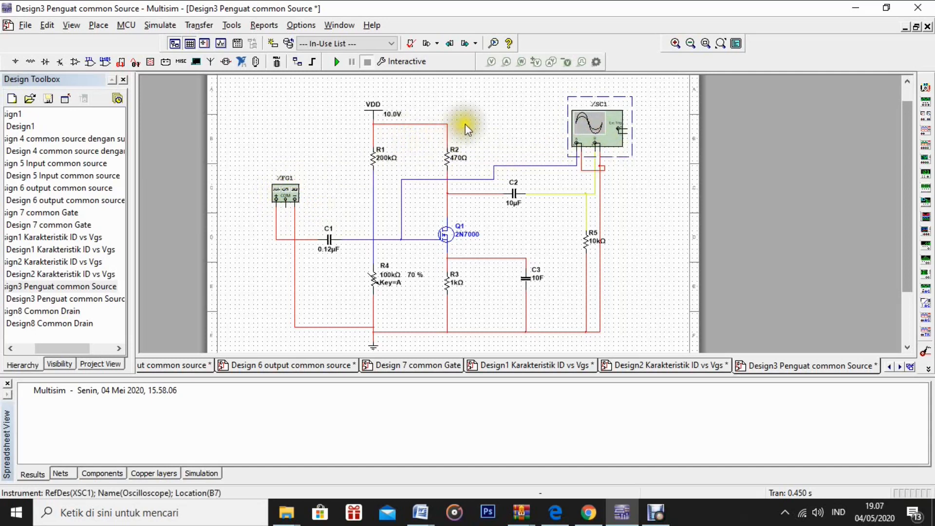
Open function generator XFG1 in the Design3 circuit and select kHz as its frequency unit
{"action": "double_click", "coordinate": [286, 195]}
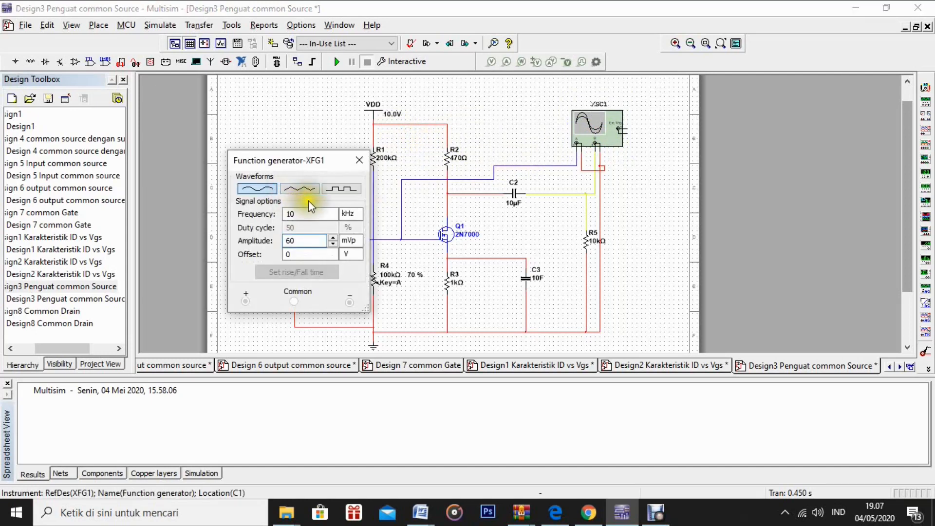
{"action": "left_click", "coordinate": [296, 214]}
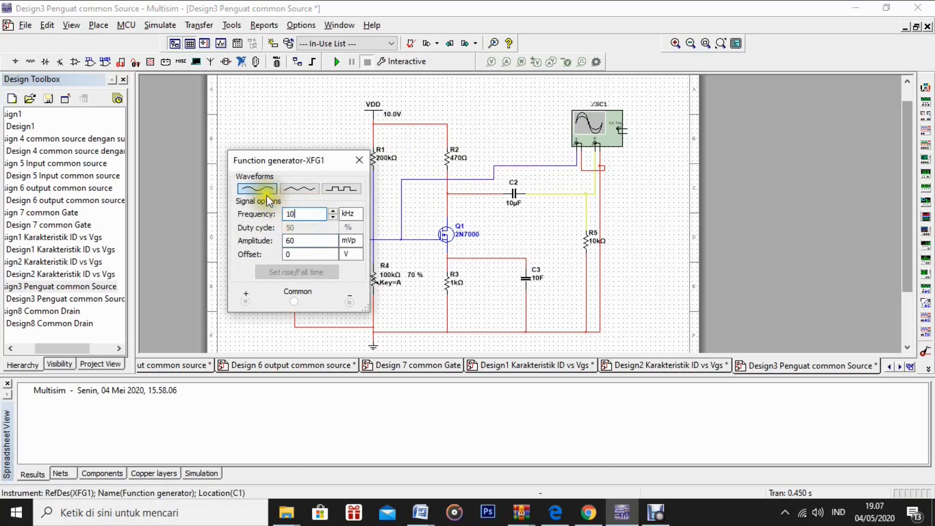
{"action": "left_click", "coordinate": [351, 214]}
{"action": "left_click", "coordinate": [347, 278]}
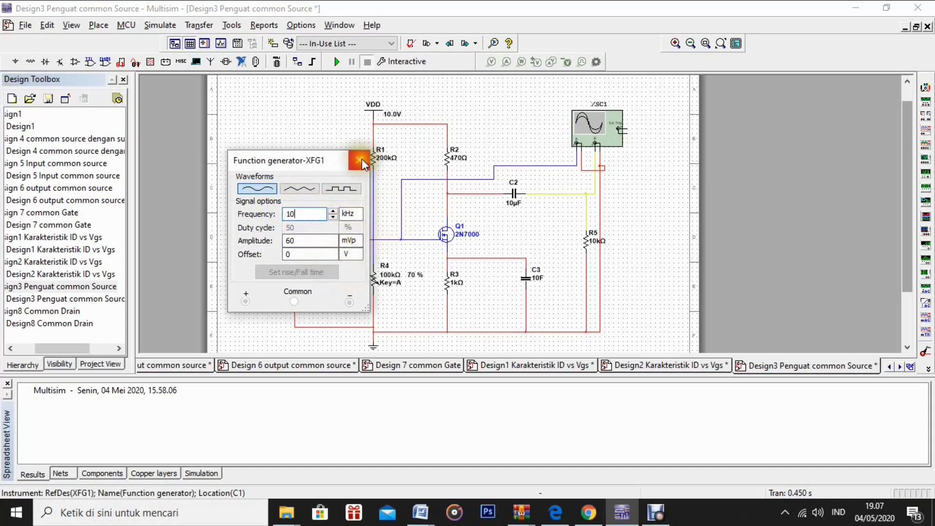
Run the Design3 simulation and view oscilloscope XSC1 in Y/T and B/A modes
{"action": "left_click", "coordinate": [336, 63]}
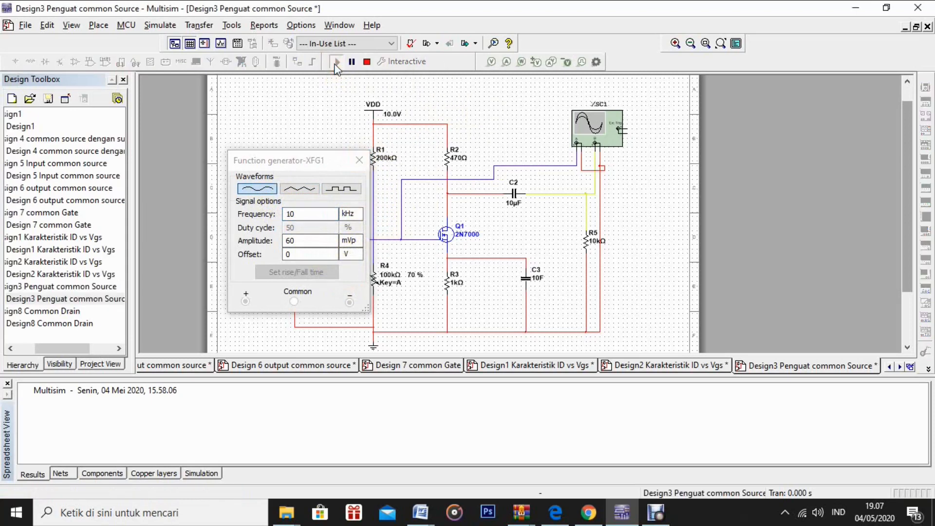
{"action": "double_click", "coordinate": [611, 140]}
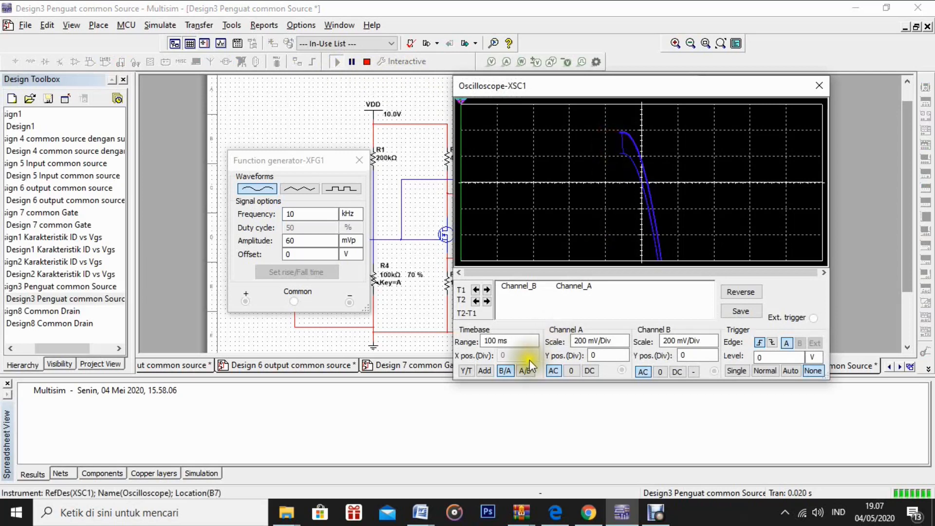
{"action": "left_click", "coordinate": [466, 372]}
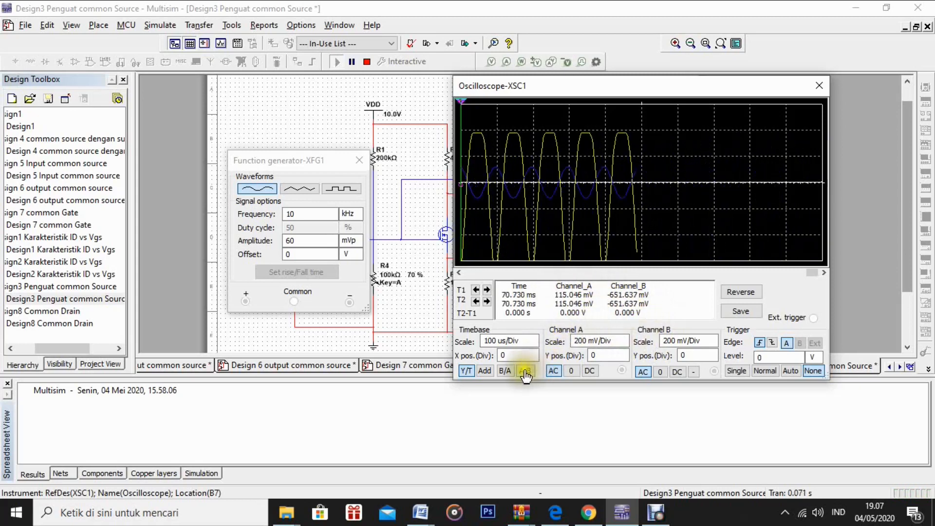
{"action": "left_click", "coordinate": [505, 370]}
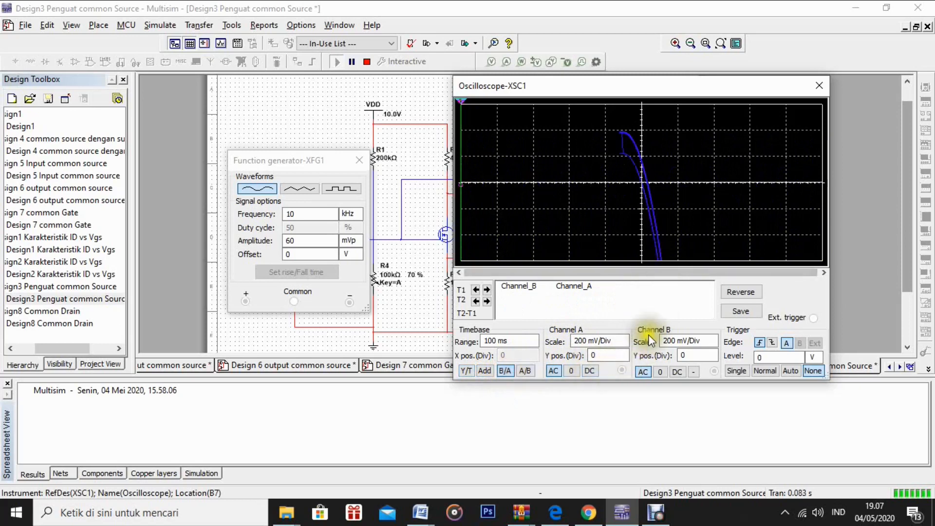
Set the oscilloscope's Channel A scale to 50 mV/Div and view the waveforms in Y/T mode before stopping the simulation
{"action": "left_click", "coordinate": [604, 343]}
{"action": "scroll", "coordinate": [604, 344], "scroll_direction": "up", "scroll_amount": 1}
{"action": "scroll", "coordinate": [603, 343], "scroll_direction": "down", "scroll_amount": 3}
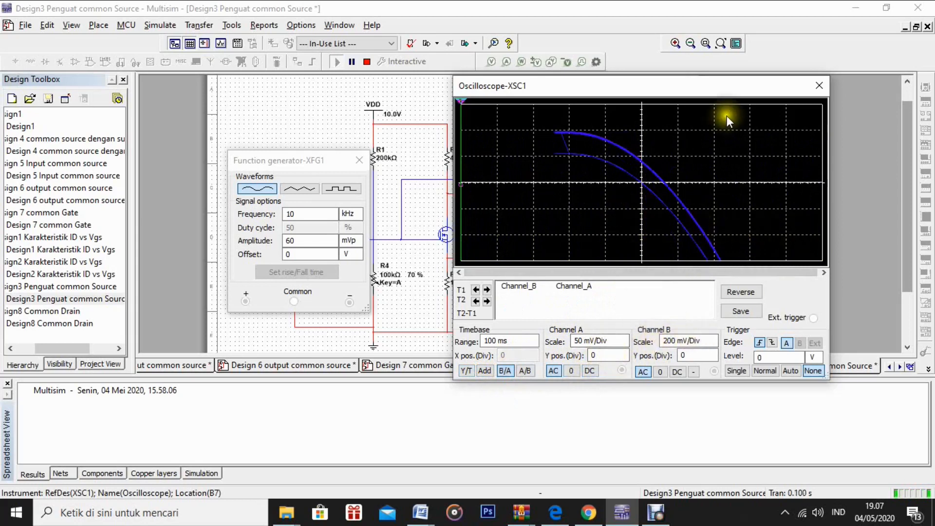
{"action": "left_click", "coordinate": [466, 372]}
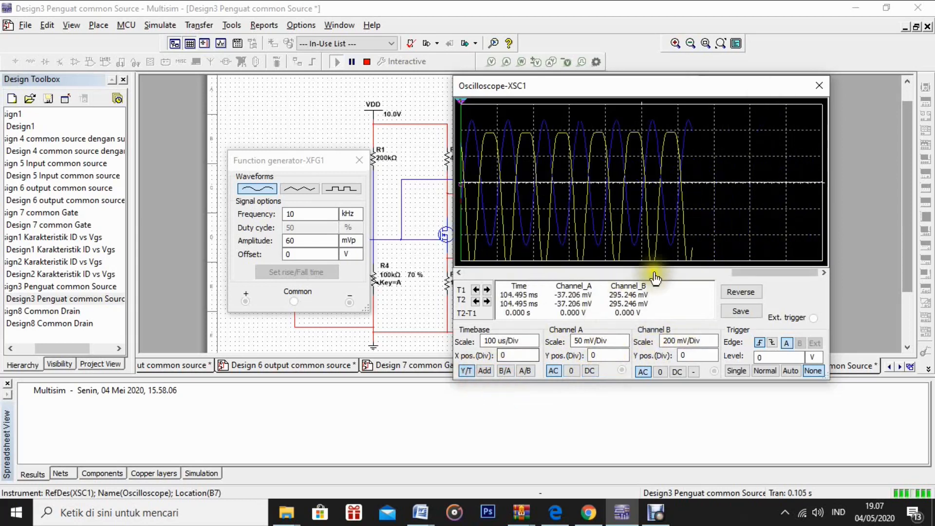
{"action": "left_click", "coordinate": [367, 62]}
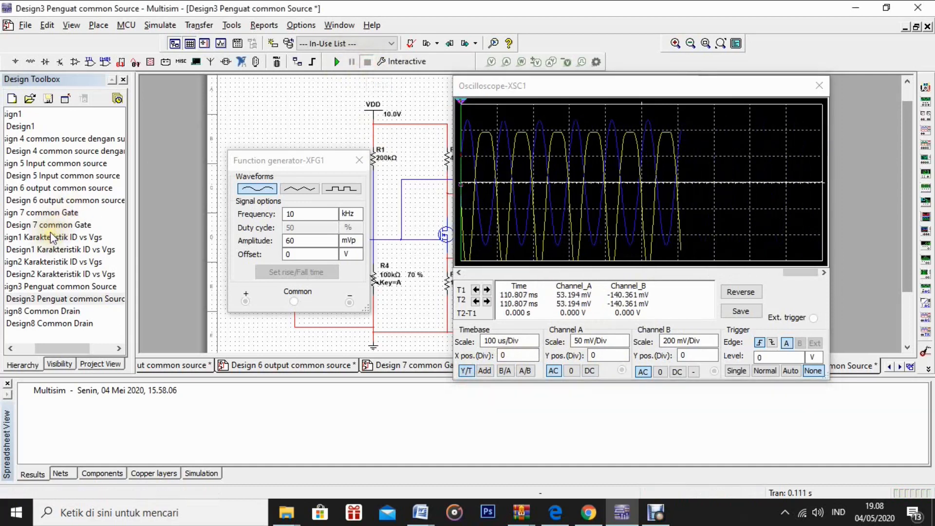
Open the Design 4 common source dengan sumber arus schematic and check function generator XFG1's settings, closing its window when done
{"action": "double_click", "coordinate": [64, 150]}
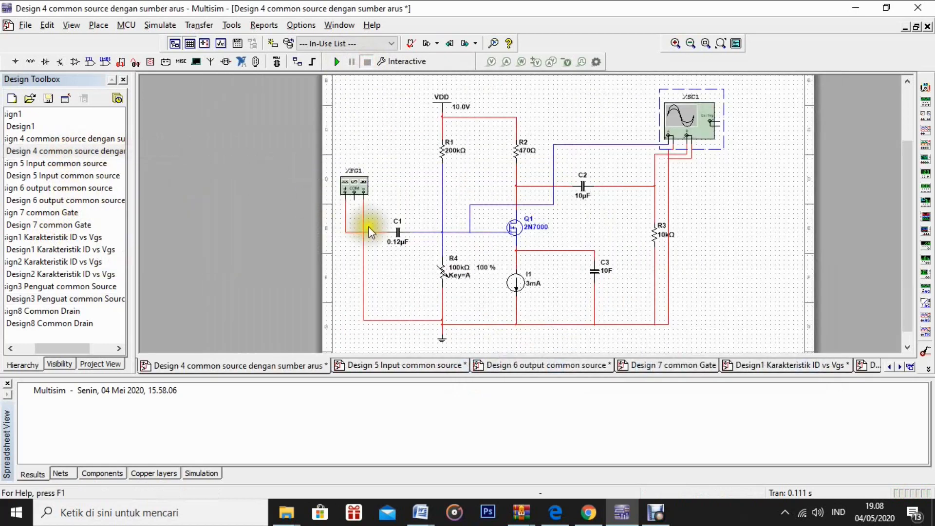
{"action": "scroll", "coordinate": [511, 206], "scroll_direction": "down", "scroll_amount": 1}
{"action": "scroll", "coordinate": [512, 210], "scroll_direction": "up", "scroll_amount": 1}
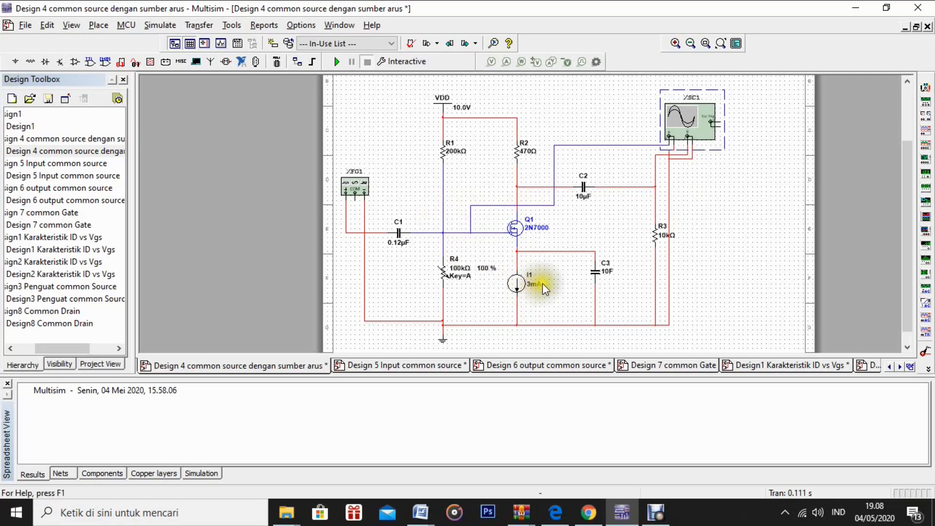
{"action": "double_click", "coordinate": [355, 187]}
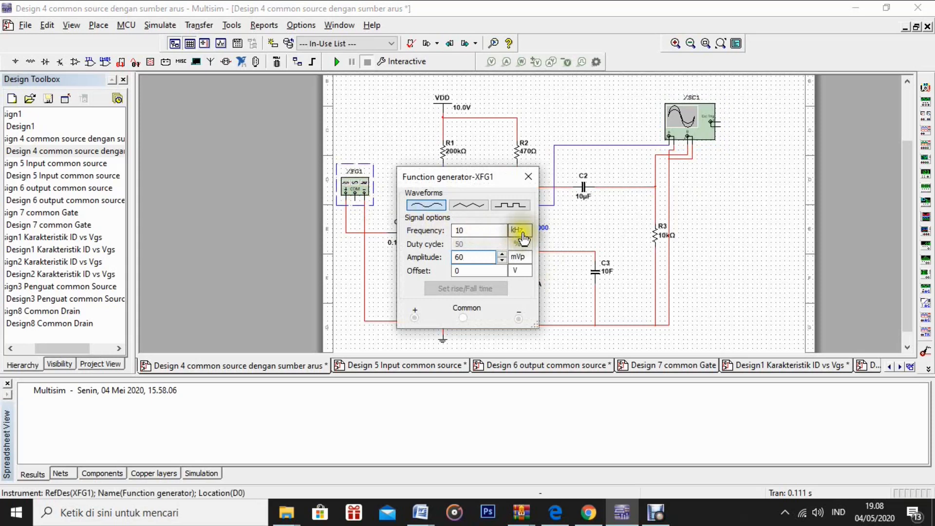
{"action": "left_click", "coordinate": [525, 174]}
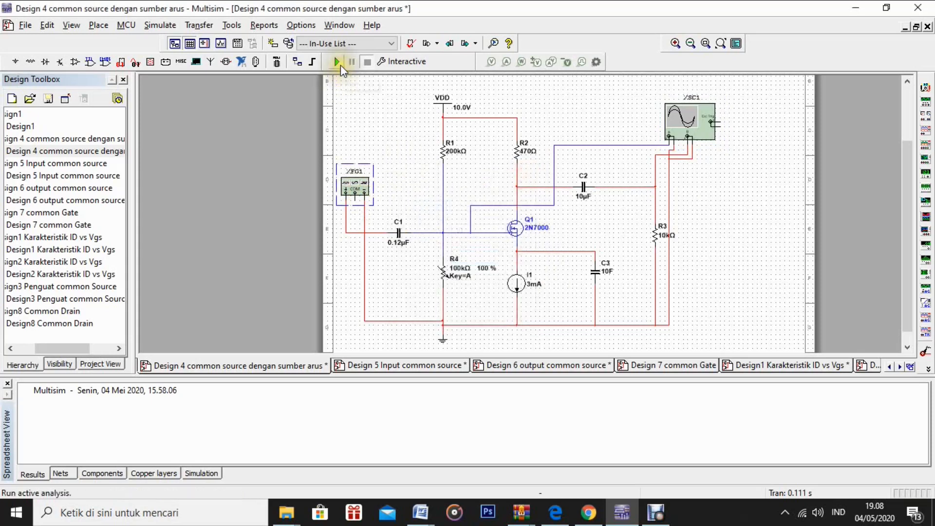
Run the Design 4 simulation and display the XSC1 oscilloscope waveforms in Y/T mode
{"action": "left_click", "coordinate": [340, 65]}
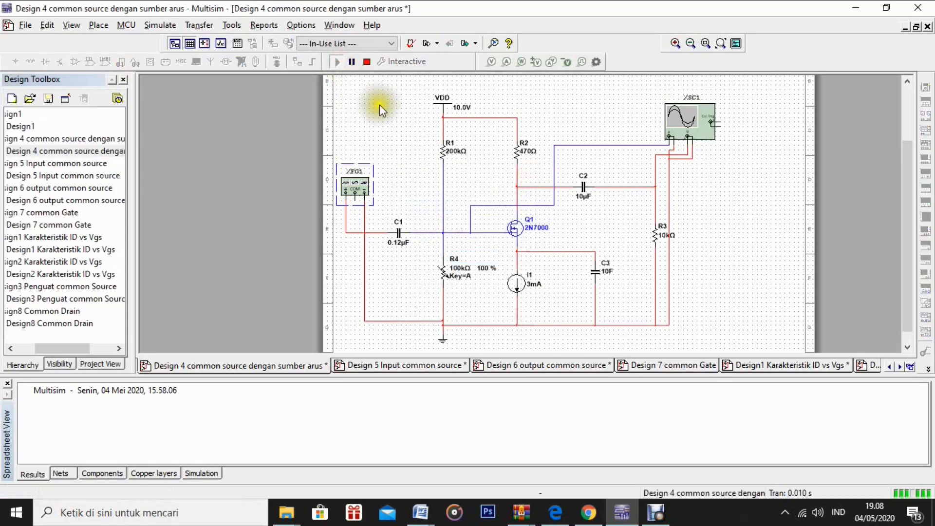
{"action": "double_click", "coordinate": [698, 133]}
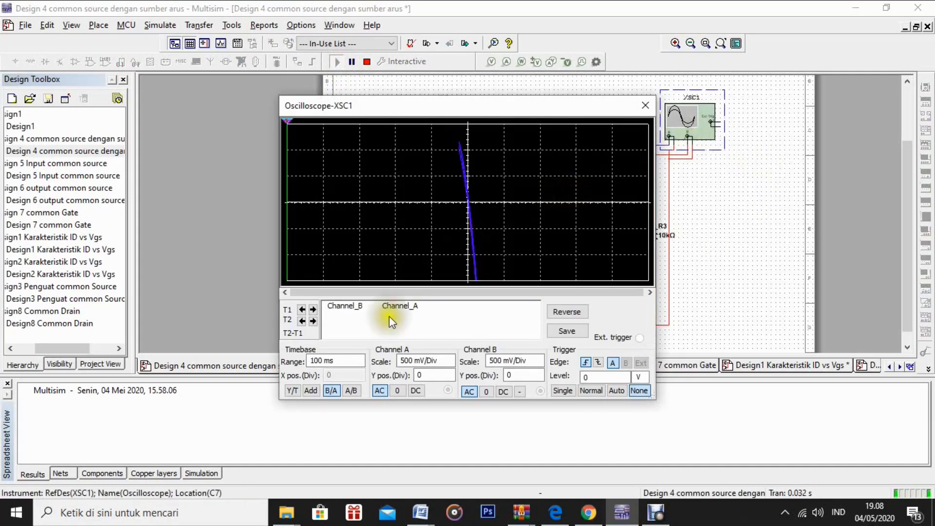
{"action": "left_click", "coordinate": [292, 390]}
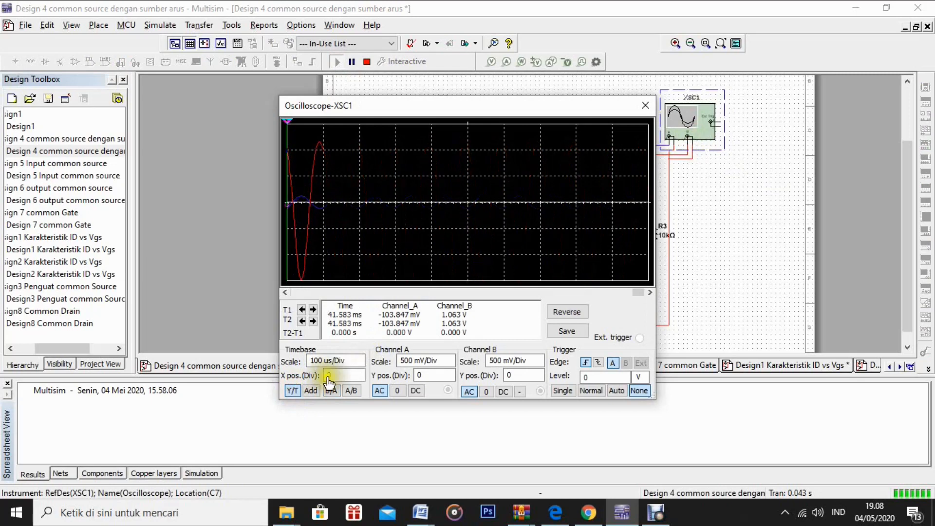
Move the oscilloscope window aside to inspect the Design 4 circuit with its waveforms, and close it once the simulation is stopped
{"action": "left_click_drag", "start_coordinate": [507, 106], "coordinate": [358, 105]}
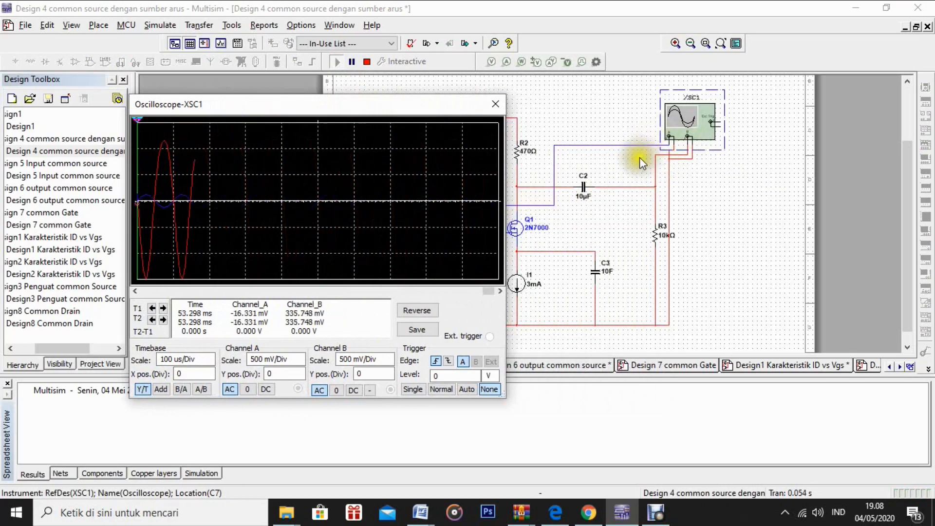
{"action": "left_click_drag", "start_coordinate": [423, 108], "coordinate": [266, 97]}
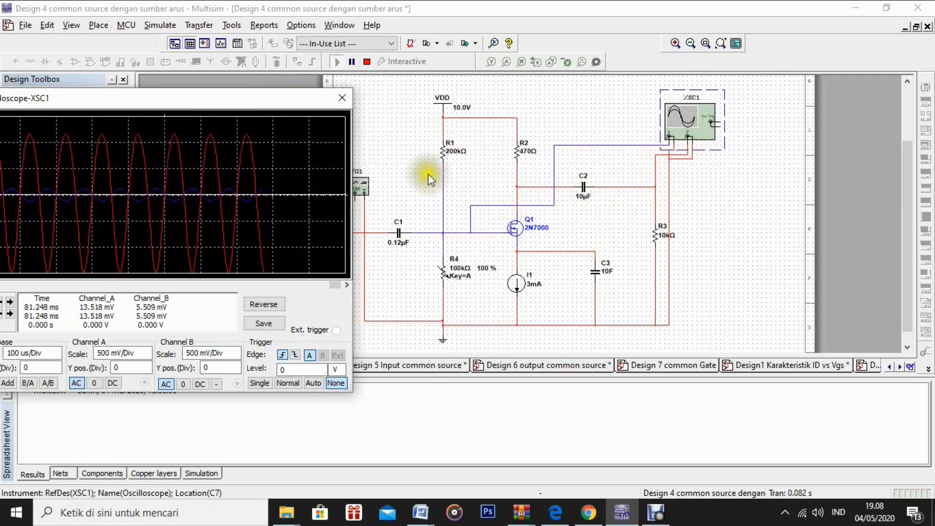
{"action": "left_click_drag", "start_coordinate": [276, 99], "coordinate": [405, 109]}
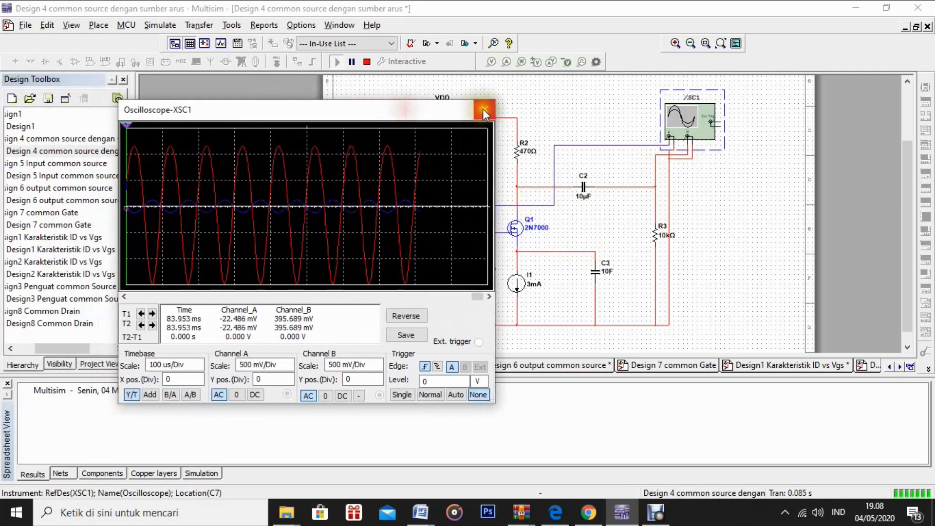
{"action": "left_click", "coordinate": [367, 61]}
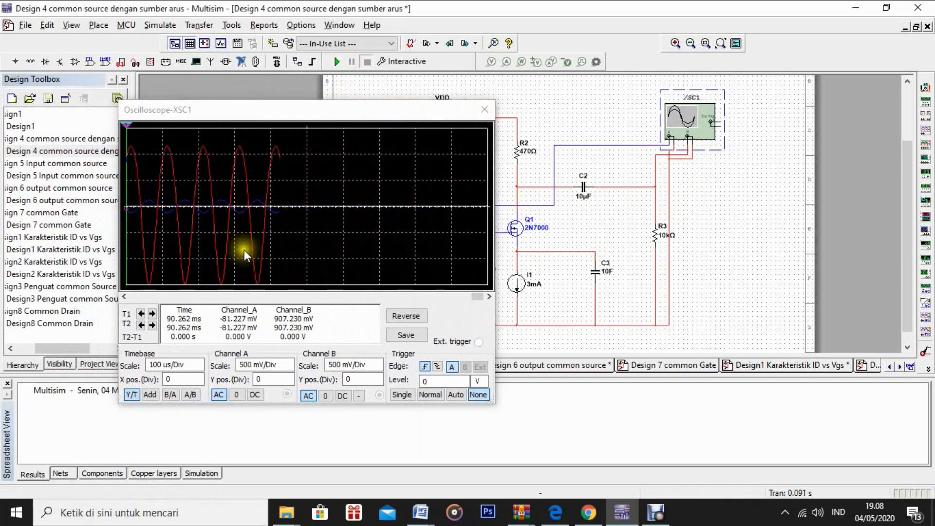
{"action": "left_click", "coordinate": [482, 109]}
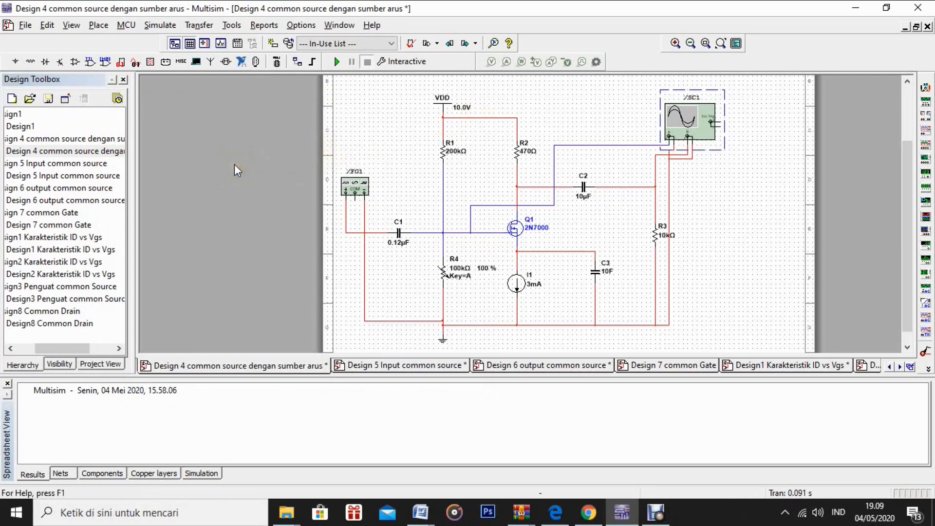
Open the Design 5 Input common source schematic and examine its circuit, including potentiometers R5 and R4
{"action": "double_click", "coordinate": [86, 164]}
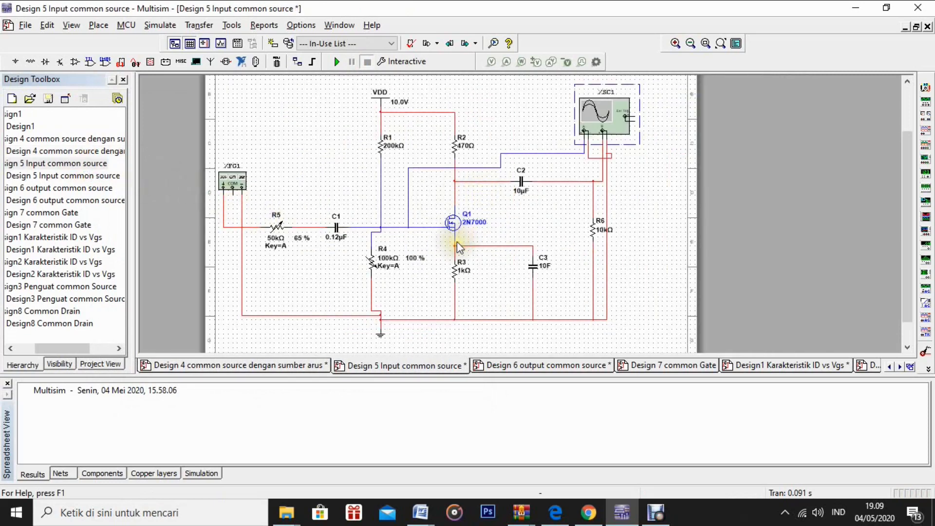
{"action": "scroll", "coordinate": [460, 241], "scroll_direction": "up", "scroll_amount": 1}
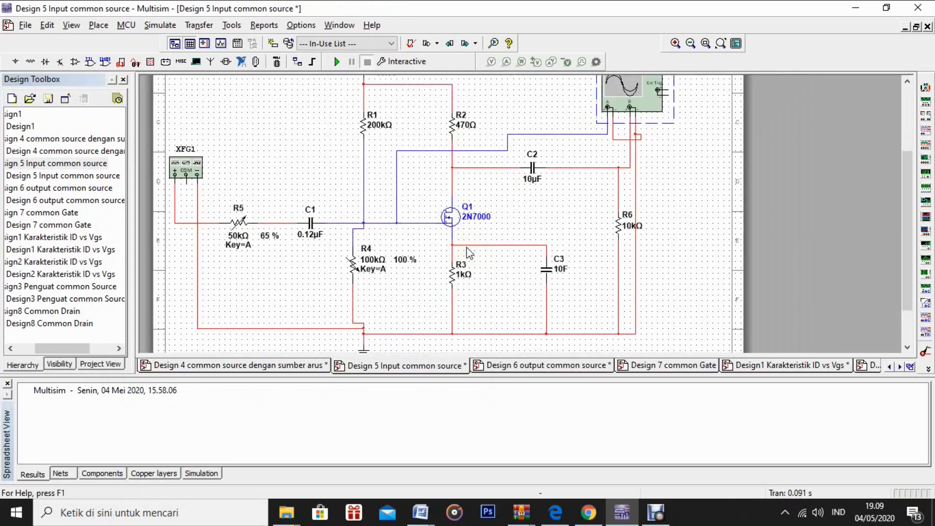
{"action": "scroll", "coordinate": [504, 248], "scroll_direction": "down", "scroll_amount": 2}
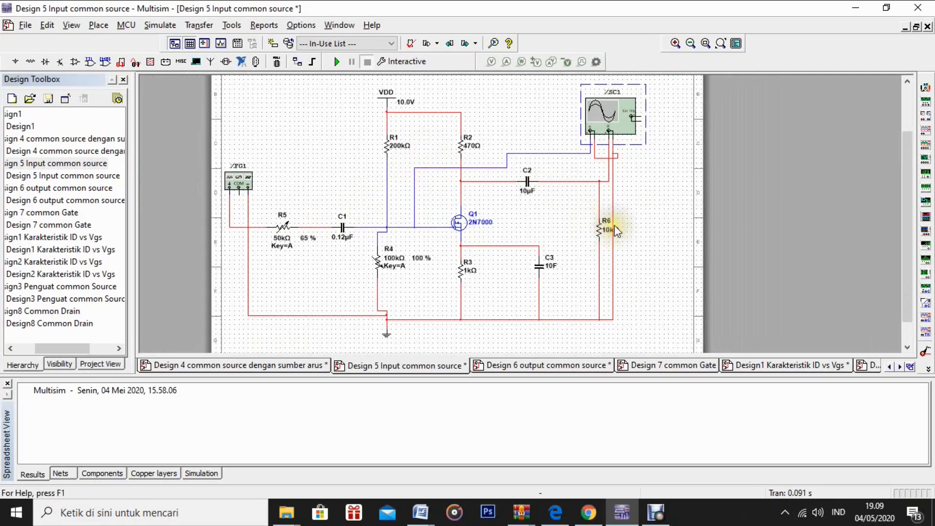
{"action": "left_click", "coordinate": [291, 242]}
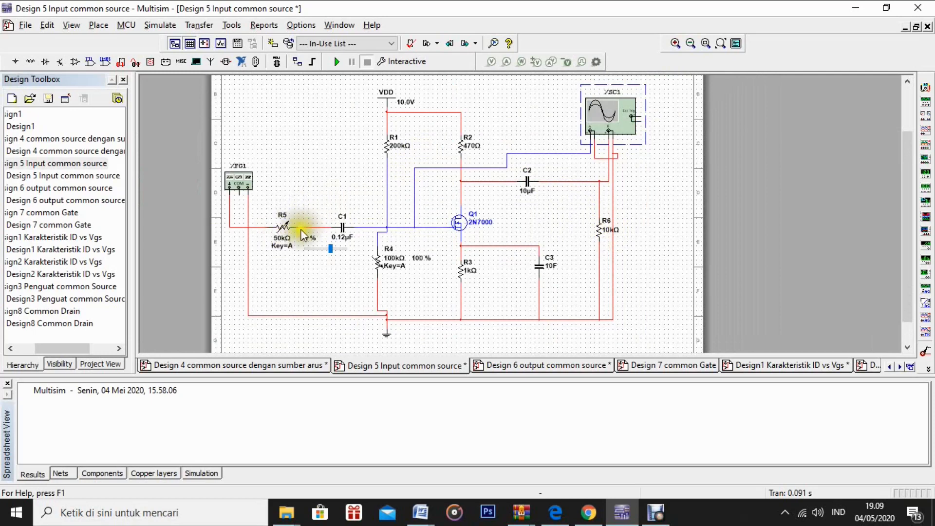
{"action": "left_click", "coordinate": [399, 252]}
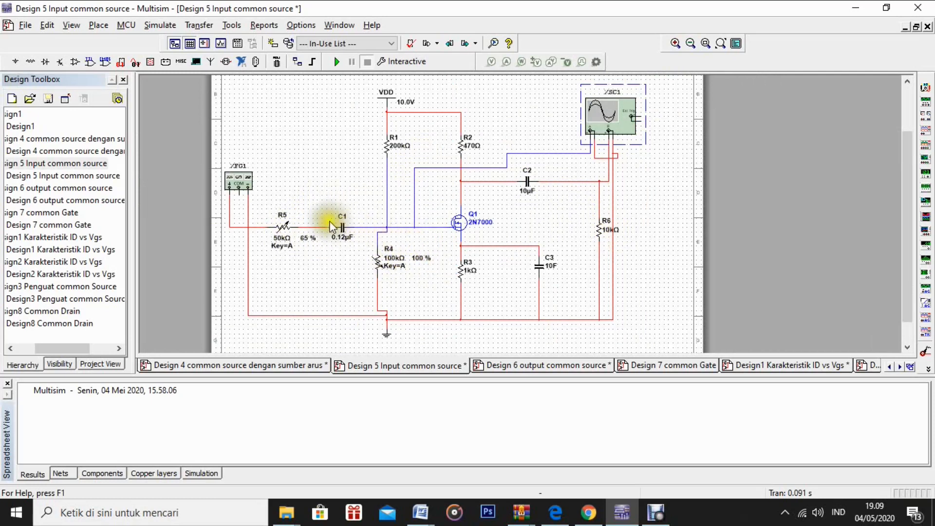
{"action": "left_click", "coordinate": [347, 157]}
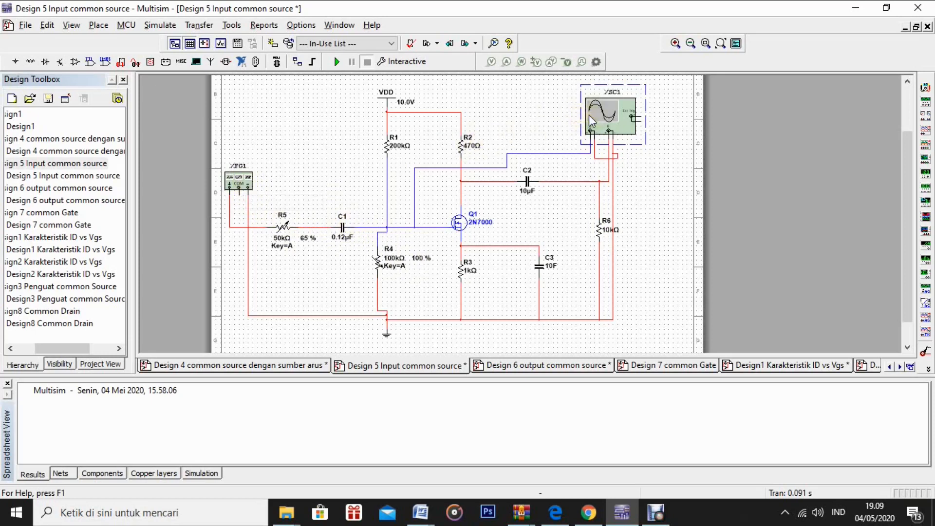
{"action": "left_click", "coordinate": [438, 280]}
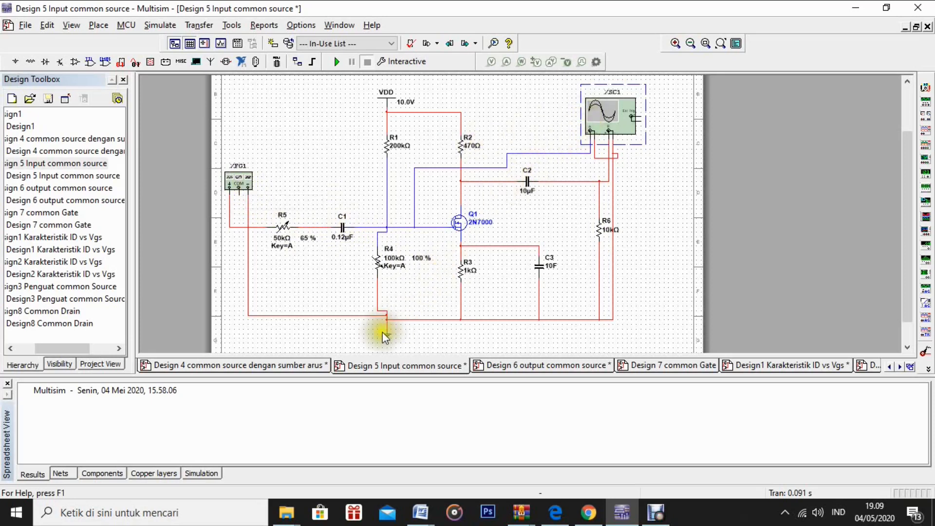
Select function generator XFG1 in the Design 5 schematic and move it closer to the circuit, above potentiometer R5
{"action": "left_click", "coordinate": [244, 178]}
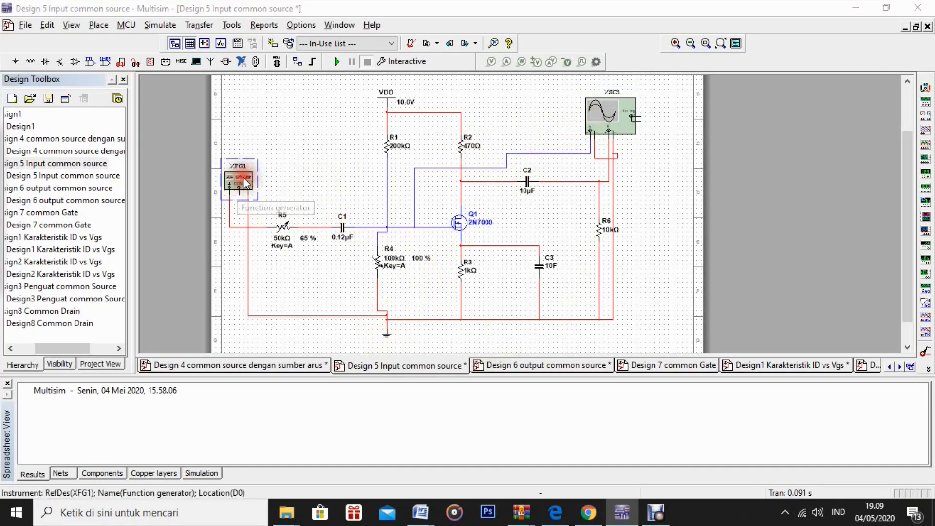
{"action": "double_click", "coordinate": [243, 178]}
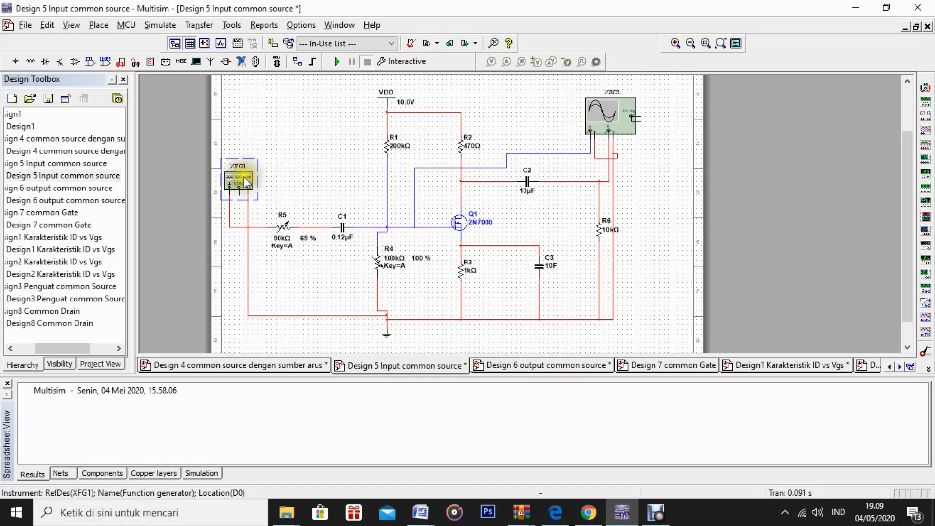
{"action": "double_click", "coordinate": [245, 189]}
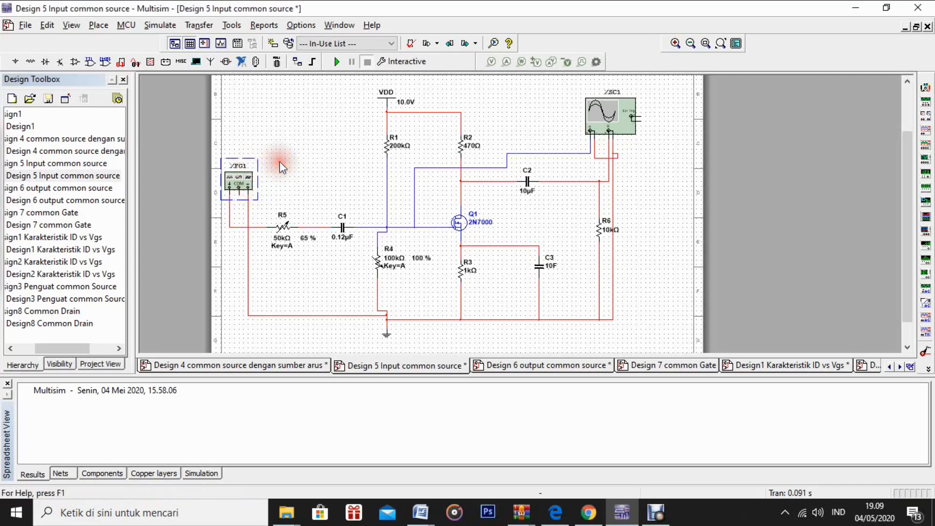
{"action": "left_click_drag", "start_coordinate": [254, 168], "coordinate": [282, 163]}
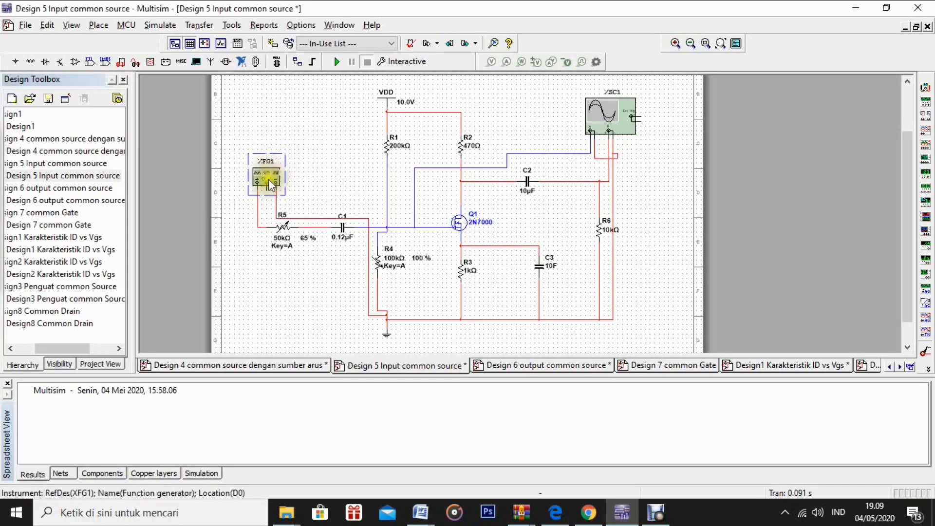
{"action": "left_click", "coordinate": [397, 146]}
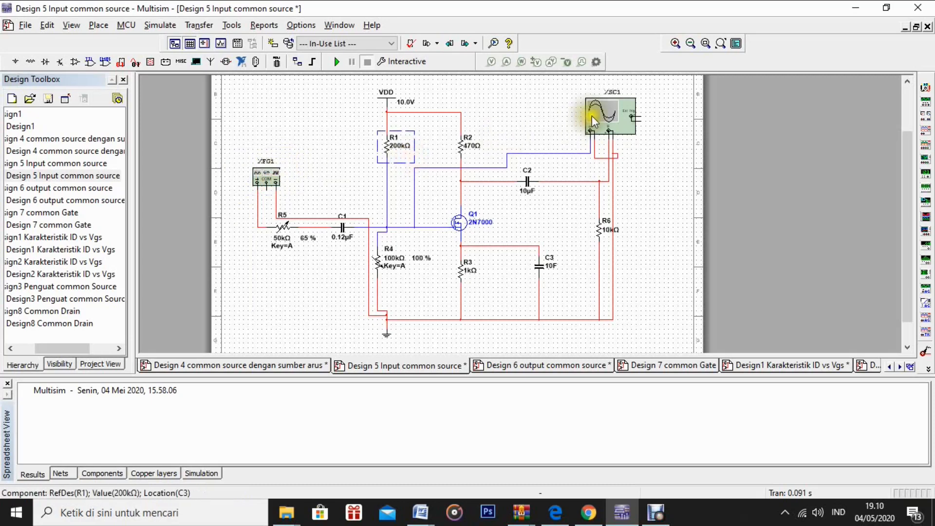
Run the Design 5 simulation and display the XSC1 oscilloscope waveforms in Y/T mode
{"action": "left_click", "coordinate": [336, 61]}
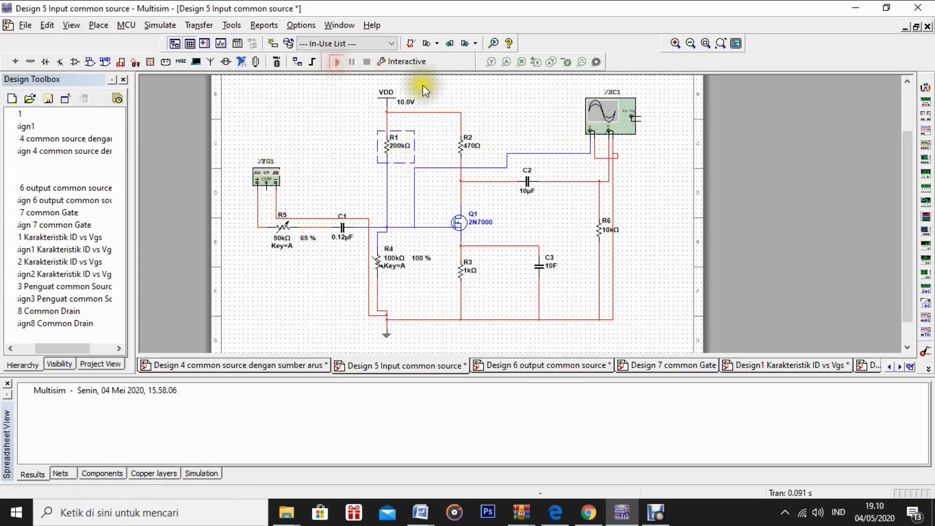
{"action": "double_click", "coordinate": [627, 132]}
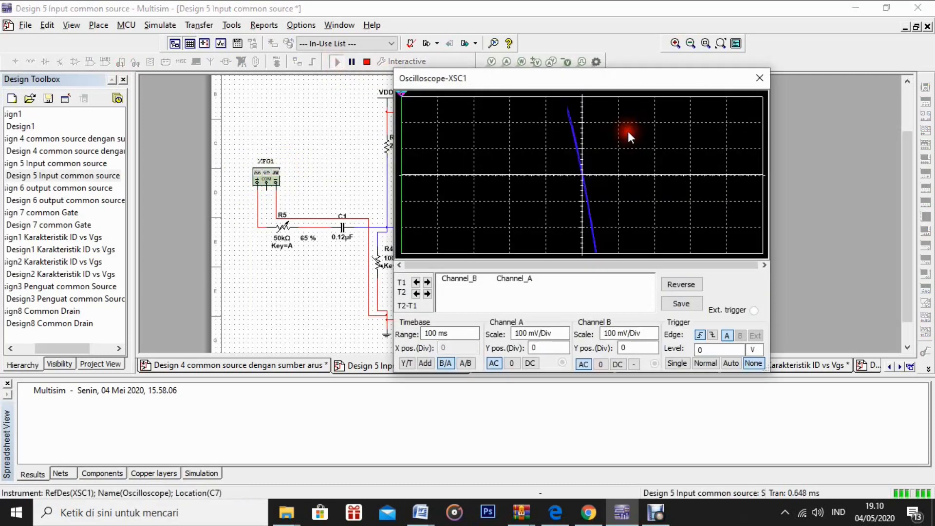
{"action": "left_click", "coordinate": [406, 363]}
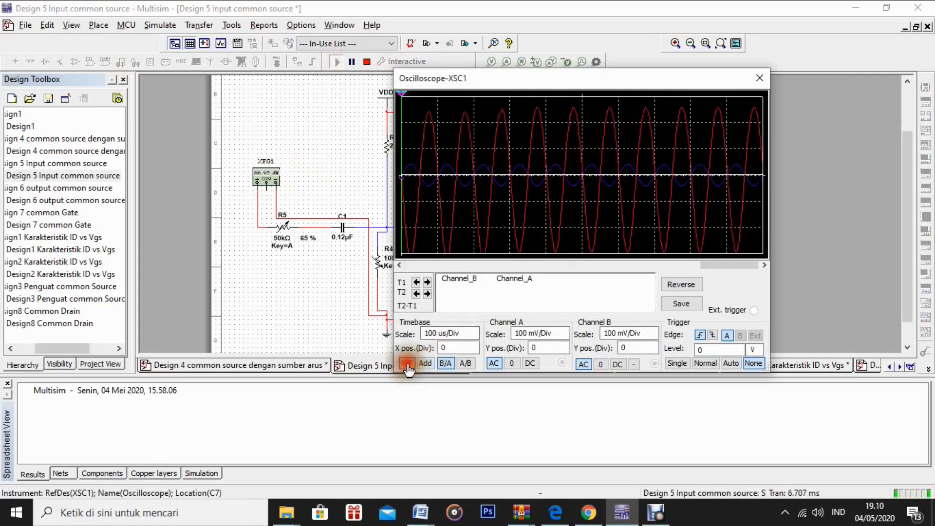
Try a 500 mV/Div scale on oscilloscope Channel A and restore 100 mV/Div, while checking the timebase and Channel B scales
{"action": "left_click", "coordinate": [494, 363]}
{"action": "left_click", "coordinate": [469, 334]}
{"action": "left_click", "coordinate": [453, 334]}
{"action": "left_click", "coordinate": [455, 336]}
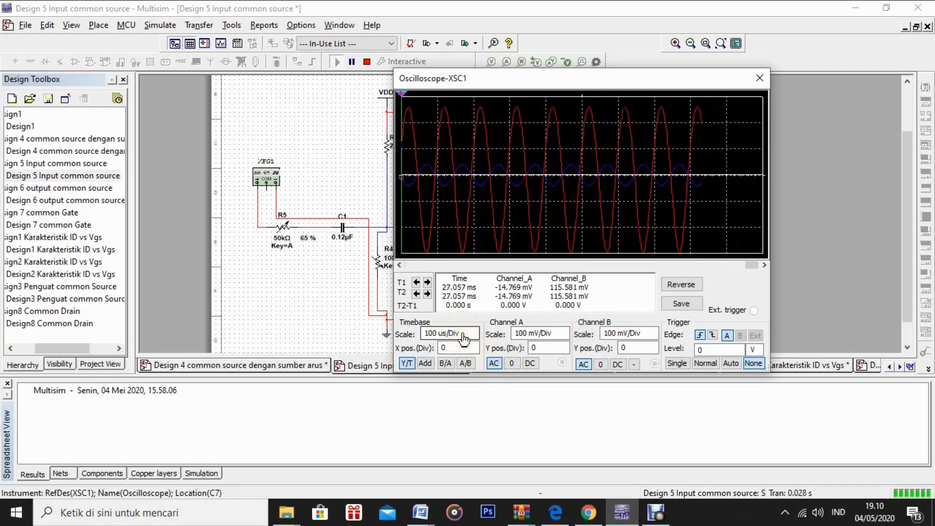
{"action": "left_click", "coordinate": [551, 335]}
{"action": "left_click", "coordinate": [556, 337]}
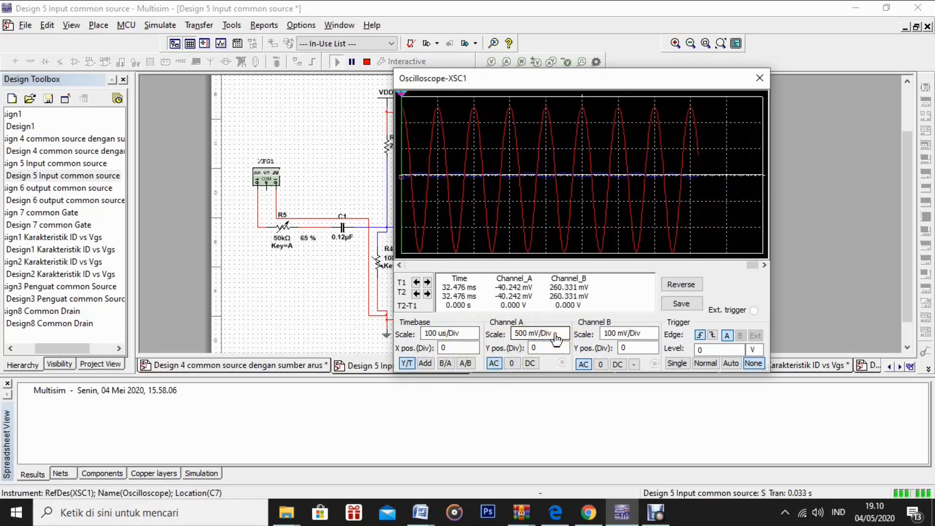
{"action": "left_click", "coordinate": [631, 334]}
{"action": "left_click", "coordinate": [642, 336]}
{"action": "left_click", "coordinate": [642, 333]}
{"action": "left_click", "coordinate": [565, 333]}
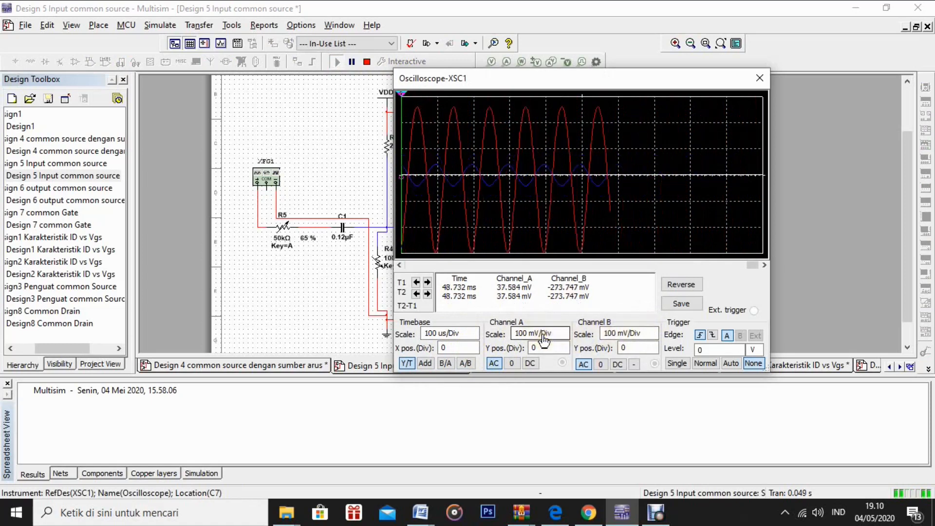
View the Design 5 signals in the oscilloscope's B/A mode, and close its window once the simulation is stopped
{"action": "left_click", "coordinate": [445, 363]}
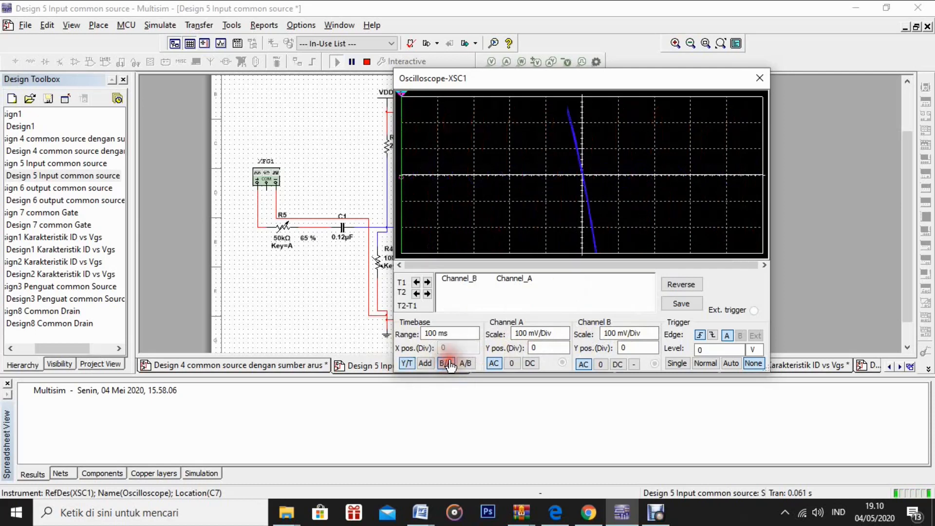
{"action": "left_click", "coordinate": [365, 63]}
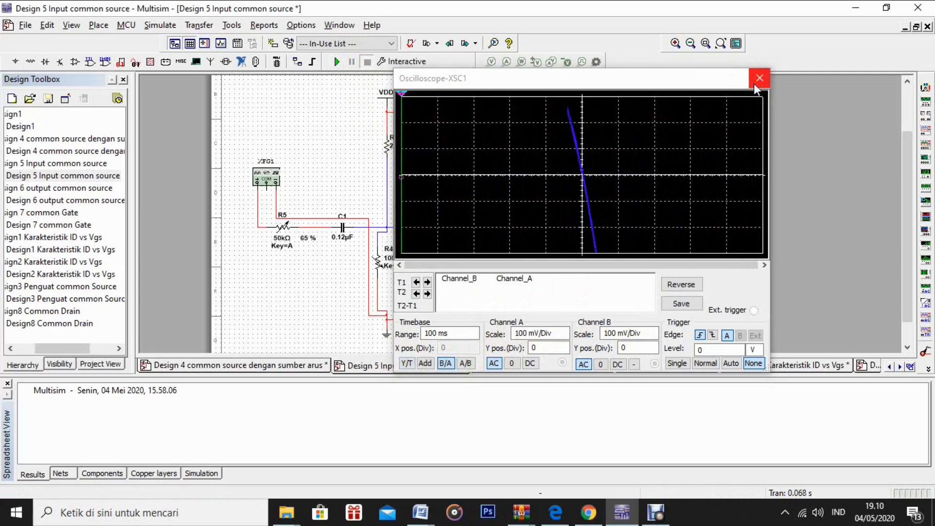
{"action": "left_click_drag", "start_coordinate": [718, 78], "coordinate": [449, 58]}
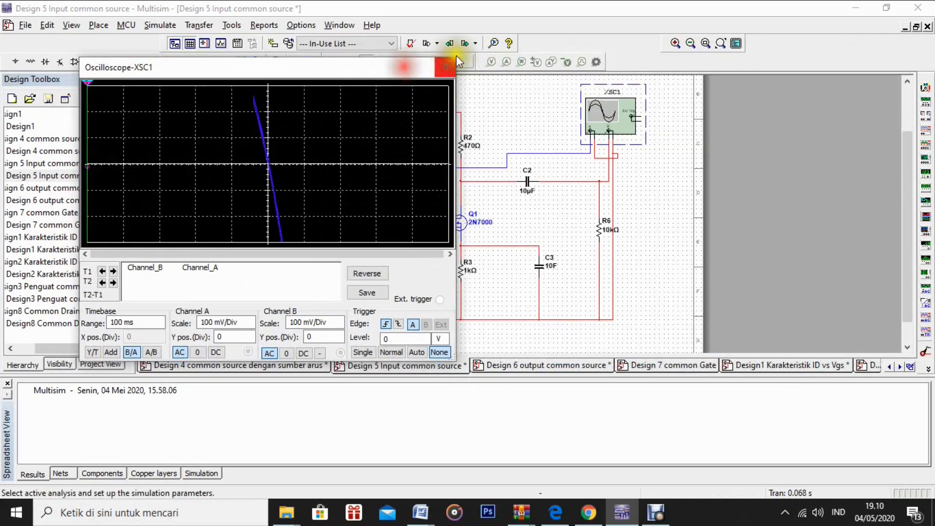
{"action": "left_click", "coordinate": [450, 62]}
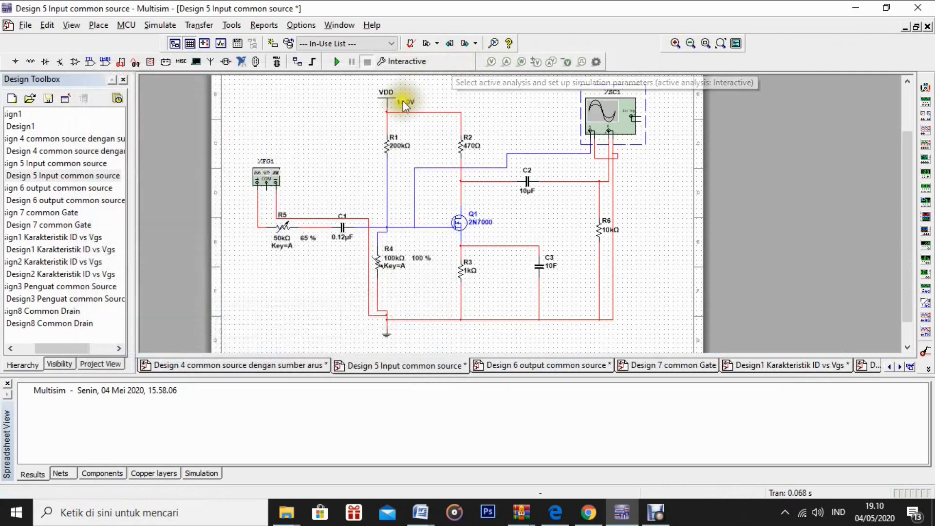
Open the Design 6 output common source schematic and check function generator XFG1's settings, closing its window when done
{"action": "left_click", "coordinate": [90, 189]}
{"action": "left_click", "coordinate": [187, 209]}
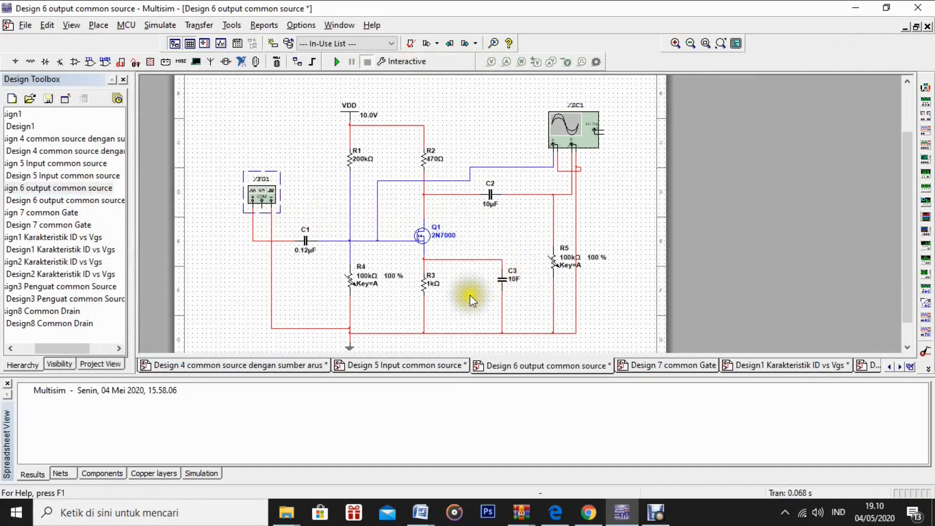
{"action": "mouse_move", "coordinate": [586, 273]}
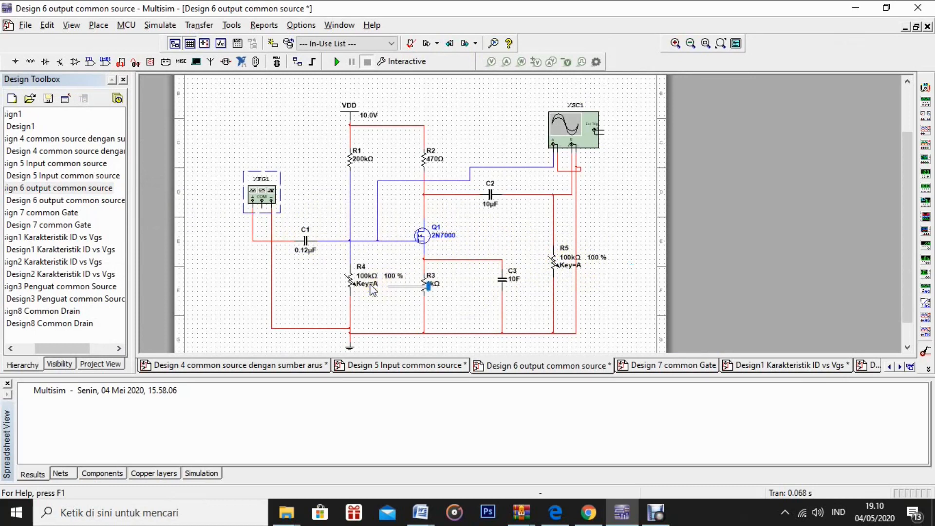
{"action": "left_click", "coordinate": [337, 62]}
{"action": "double_click", "coordinate": [262, 192]}
{"action": "left_click", "coordinate": [308, 155]}
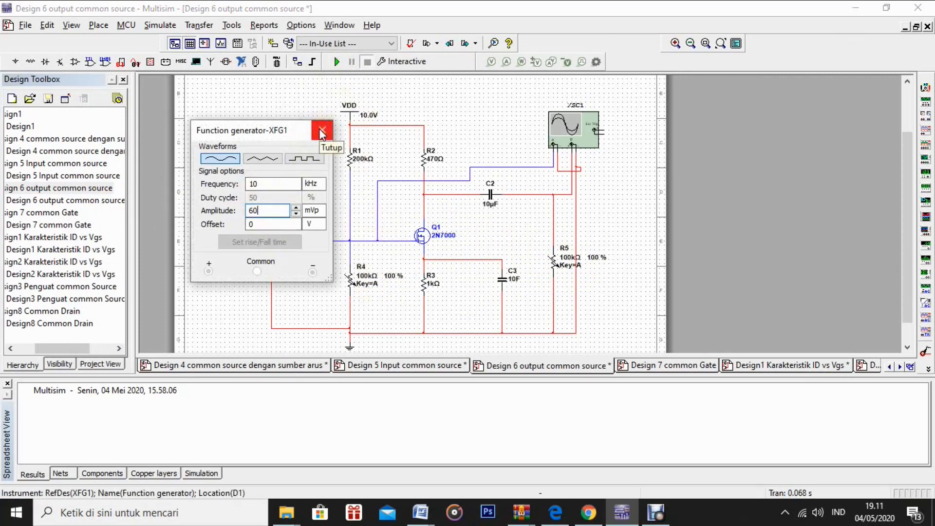
{"action": "left_click", "coordinate": [321, 130]}
Run the Design 6 simulation and place the opened XSC1 oscilloscope window clear of the circuit
{"action": "left_click", "coordinate": [336, 63]}
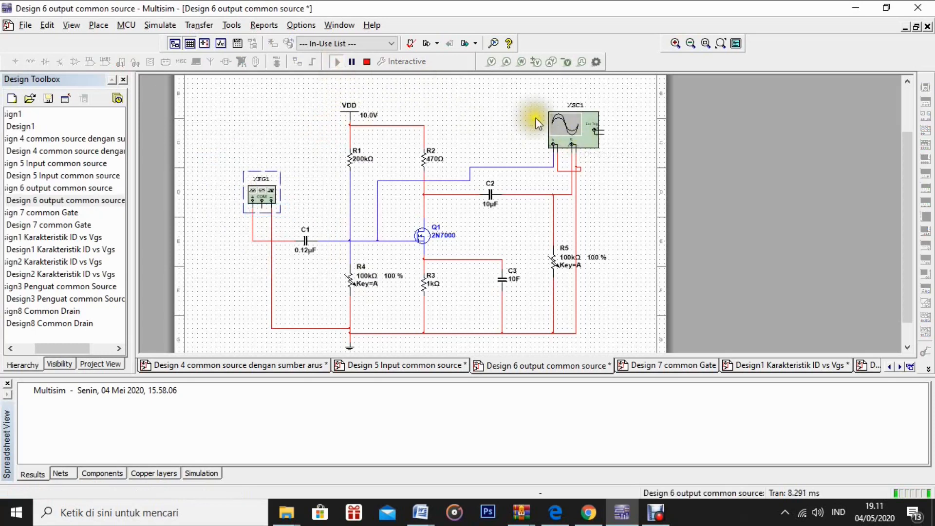
{"action": "double_click", "coordinate": [550, 124]}
{"action": "left_click_drag", "start_coordinate": [559, 84], "coordinate": [725, 156]}
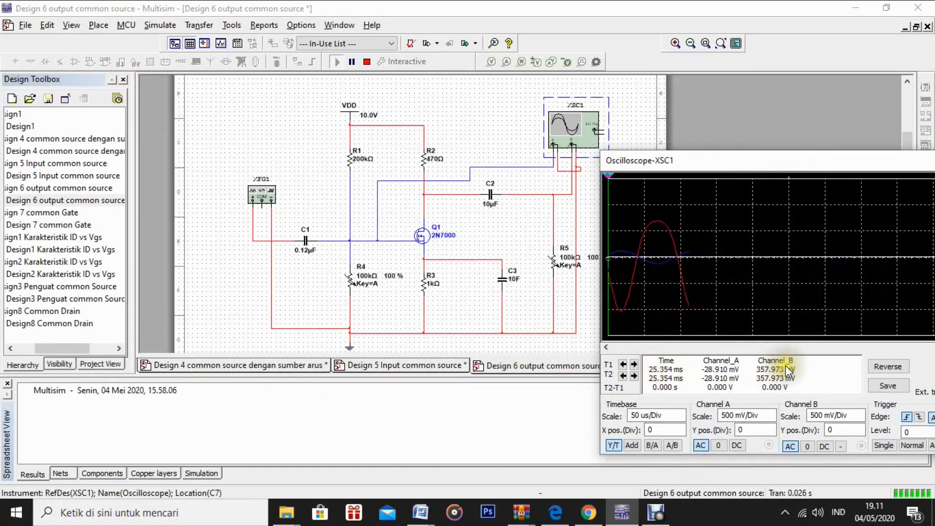
View the Design 6 signals in B/A mode and again in Y/T mode, then stop the simulation
{"action": "left_click", "coordinate": [652, 446]}
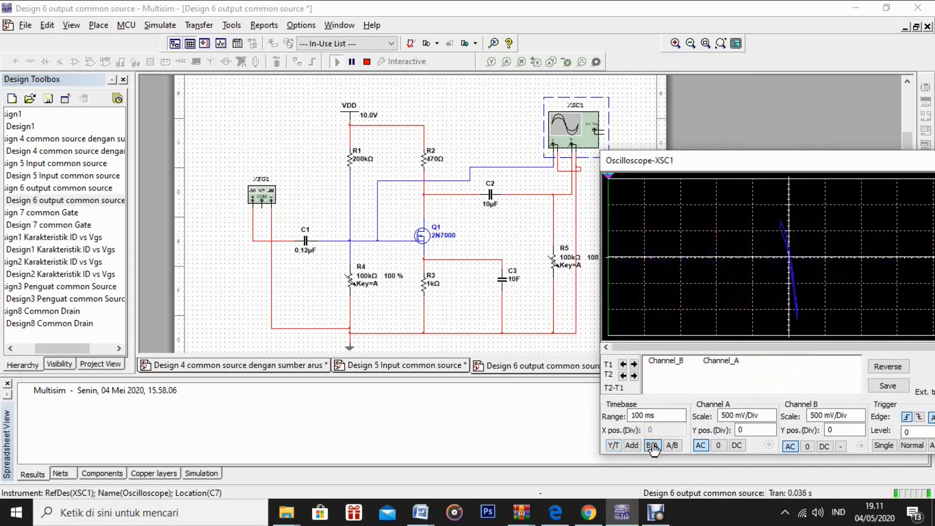
{"action": "left_click", "coordinate": [612, 447]}
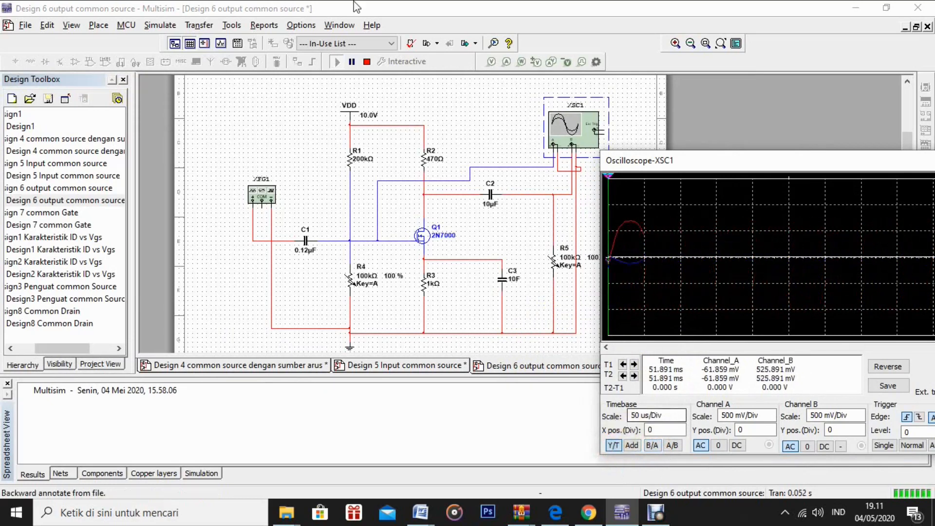
{"action": "left_click", "coordinate": [368, 61]}
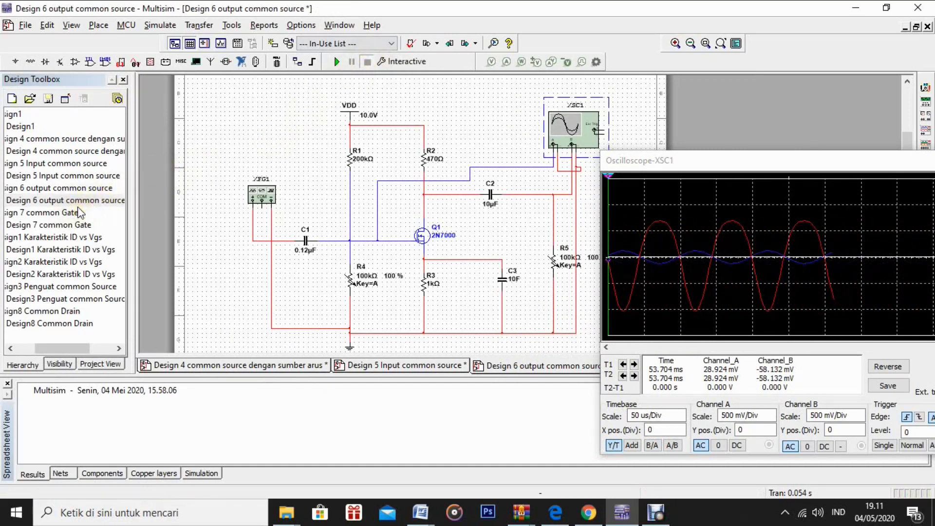
Open the Design 7 common Gate schematic and examine its whole circuit, from VDD down to ground
{"action": "double_click", "coordinate": [63, 212]}
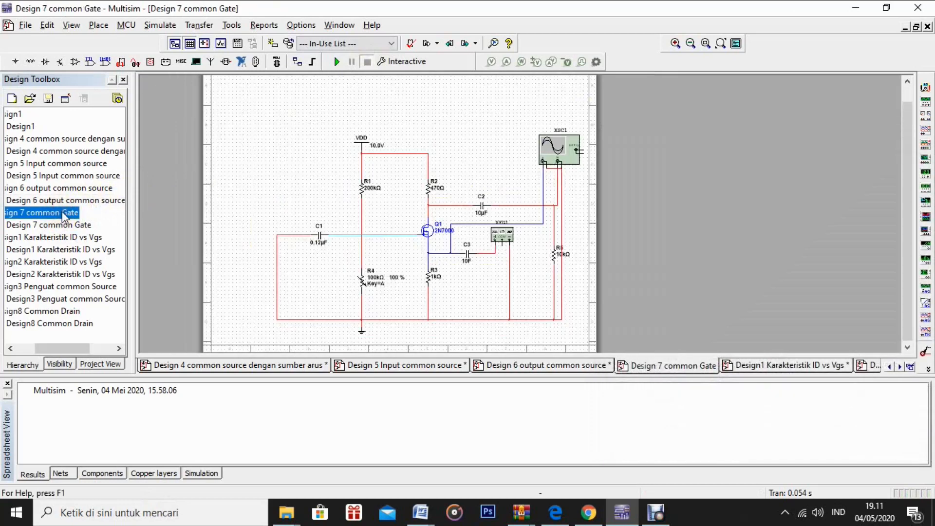
{"action": "scroll", "coordinate": [430, 220], "scroll_direction": "down", "scroll_amount": 1}
{"action": "scroll", "coordinate": [430, 220], "scroll_direction": "up", "scroll_amount": 2}
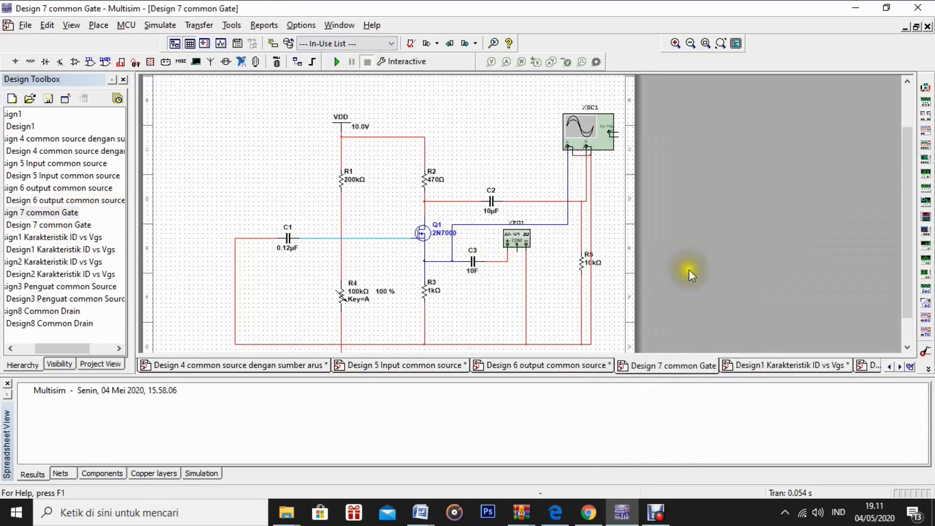
{"action": "left_click_drag", "start_coordinate": [905, 223], "coordinate": [907, 241]}
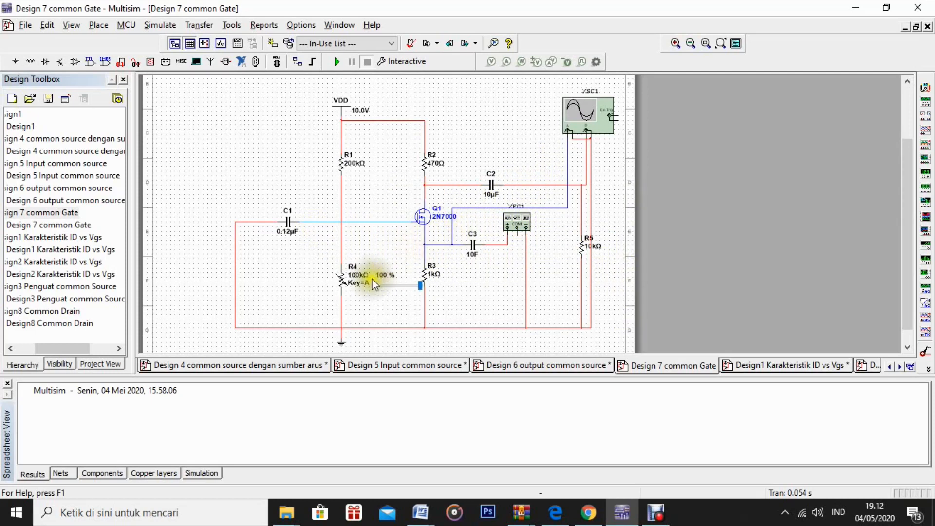
Set function generator XFG1's frequency to 10 kHz in the Design 7 circuit
{"action": "double_click", "coordinate": [515, 226]}
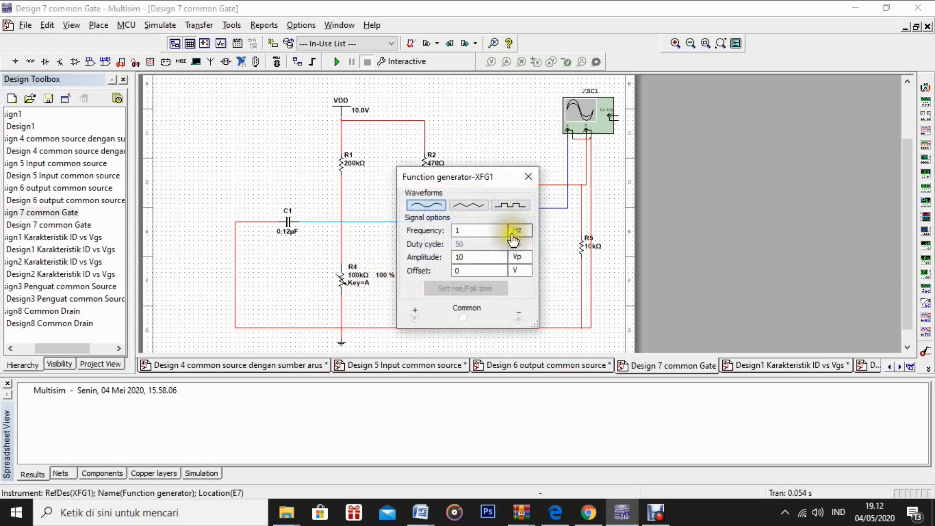
{"action": "left_click", "coordinate": [479, 234]}
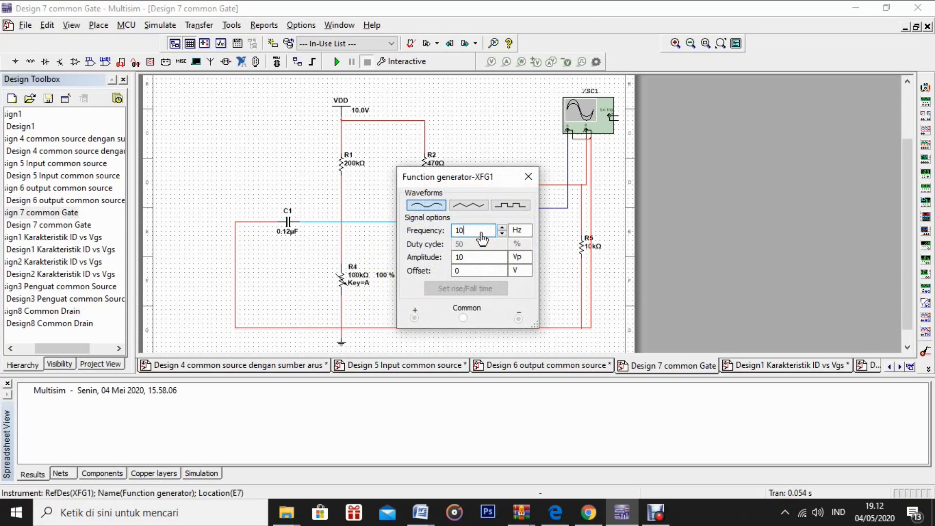
{"action": "type", "text": "0"}
{"action": "left_click", "coordinate": [519, 230]}
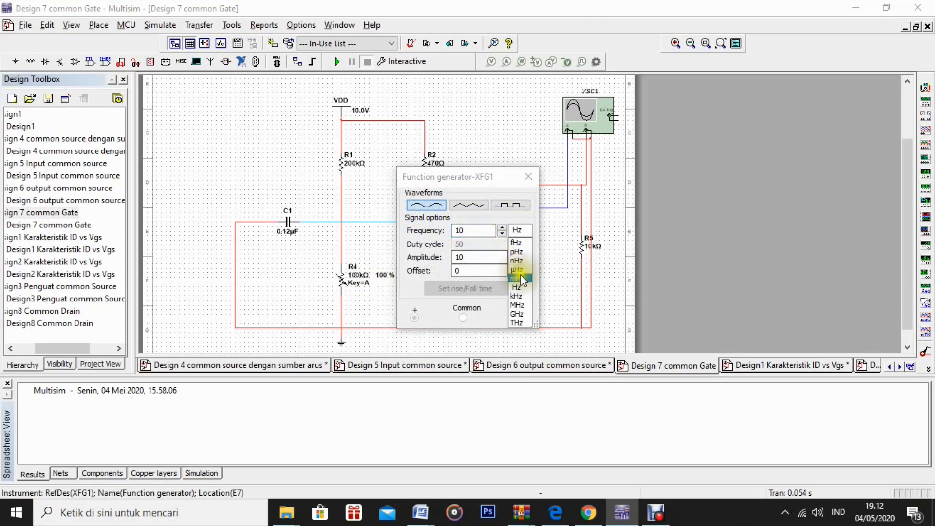
{"action": "left_click", "coordinate": [517, 295]}
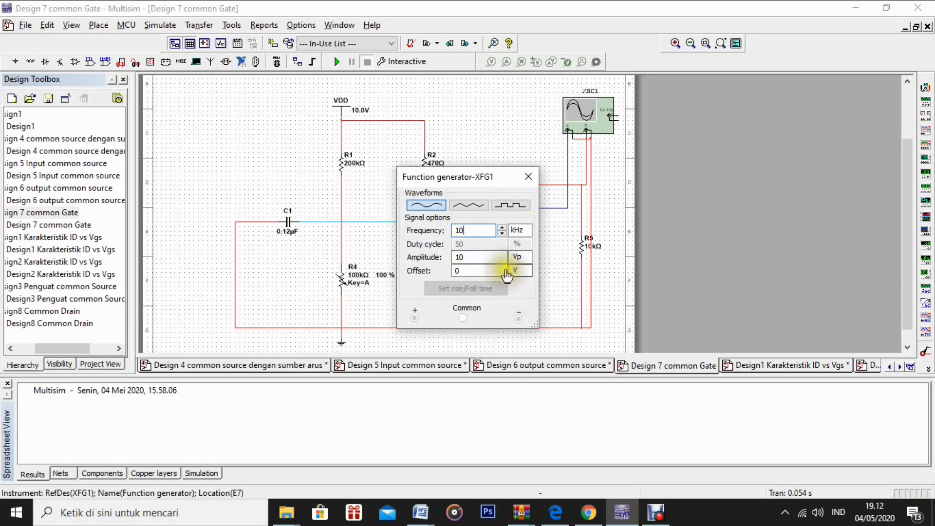
Set function generator XFG1's amplitude to 60 mVp in the Design 7 circuit
{"action": "left_click", "coordinate": [485, 259]}
{"action": "double_click", "coordinate": [486, 262]}
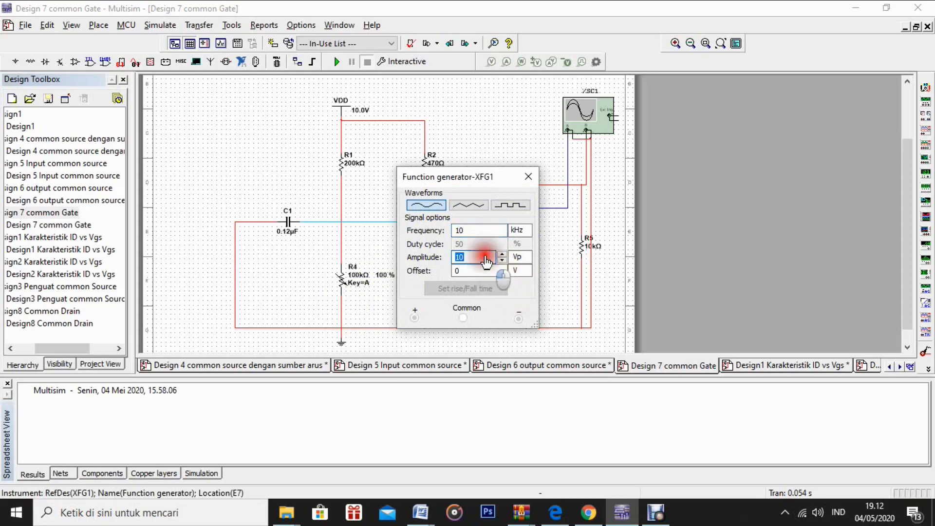
{"action": "left_click", "coordinate": [520, 257]}
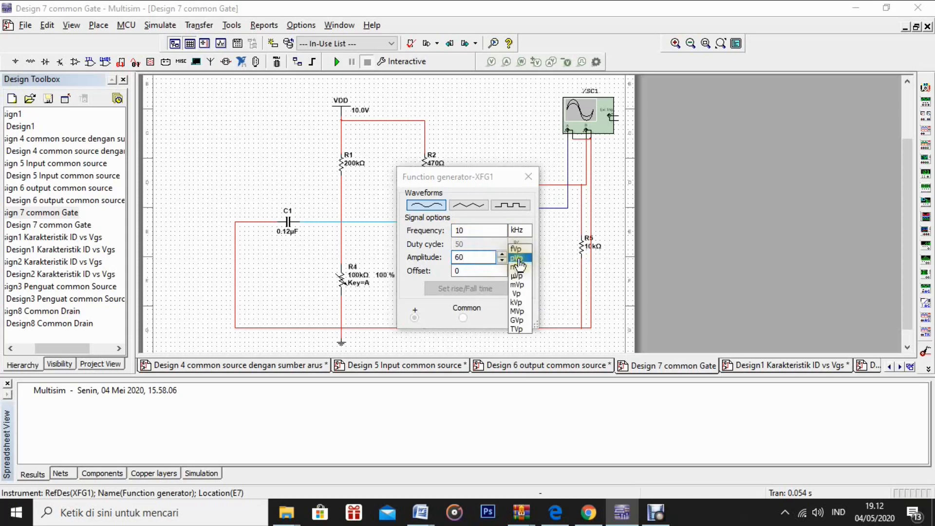
{"action": "left_click", "coordinate": [518, 285]}
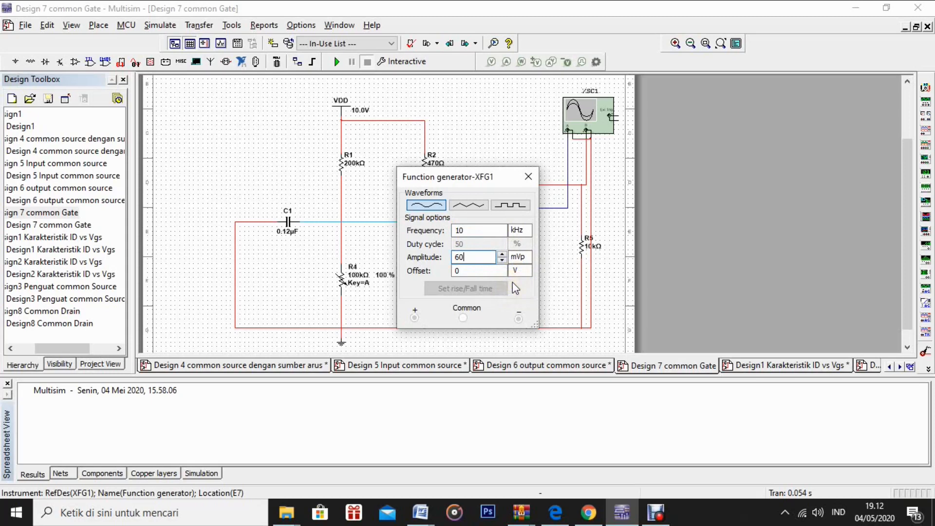
{"action": "key", "text": "Return"}
{"action": "left_click", "coordinate": [516, 284]}
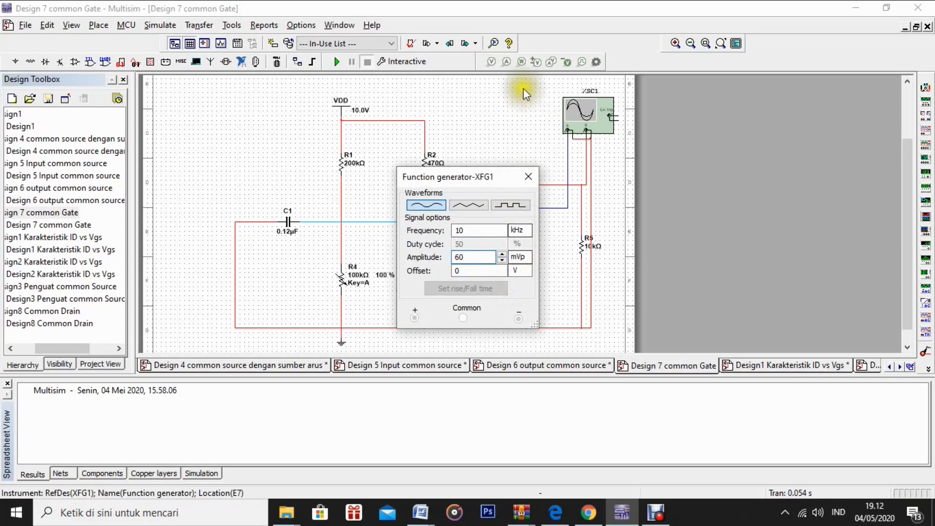
{"action": "left_click", "coordinate": [463, 116]}
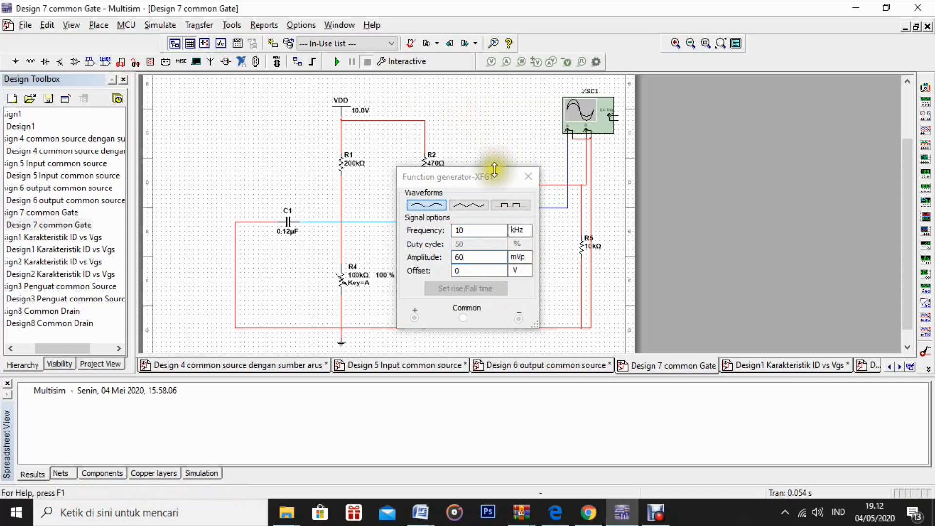
Move XFG1's window clear of the Design 7 circuit, then run the simulation with oscilloscope XSC1 open
{"action": "left_click", "coordinate": [504, 180]}
{"action": "left_click_drag", "start_coordinate": [508, 185], "coordinate": [695, 352]}
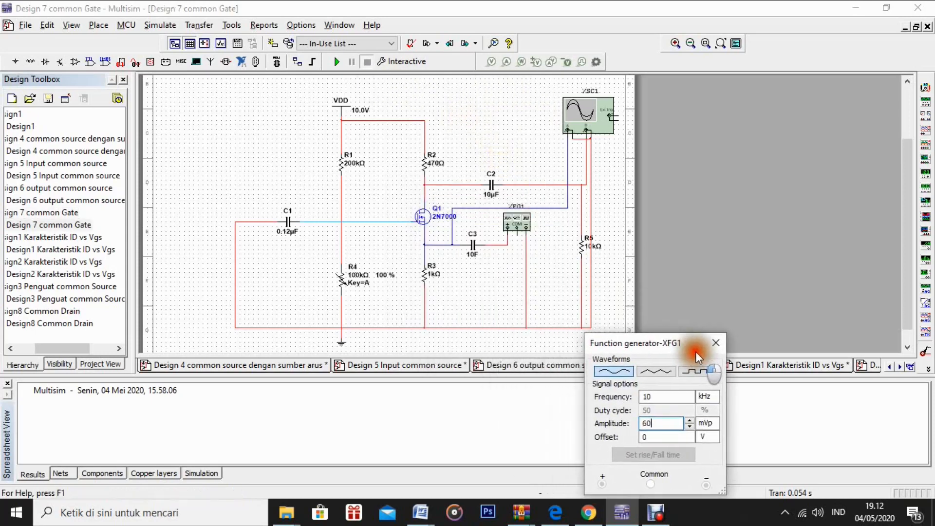
{"action": "left_click", "coordinate": [336, 62]}
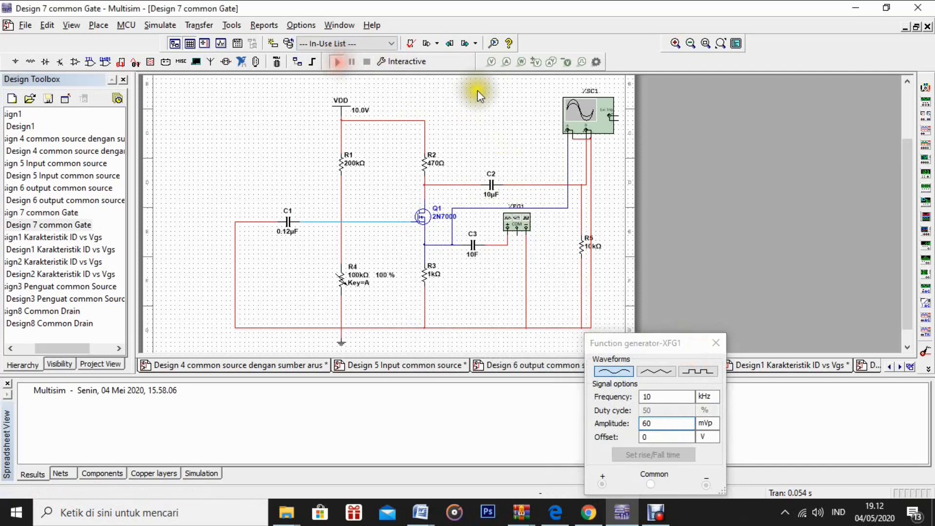
{"action": "double_click", "coordinate": [598, 121]}
{"action": "double_click", "coordinate": [599, 123]}
{"action": "left_click_drag", "start_coordinate": [574, 107], "coordinate": [831, 78]}
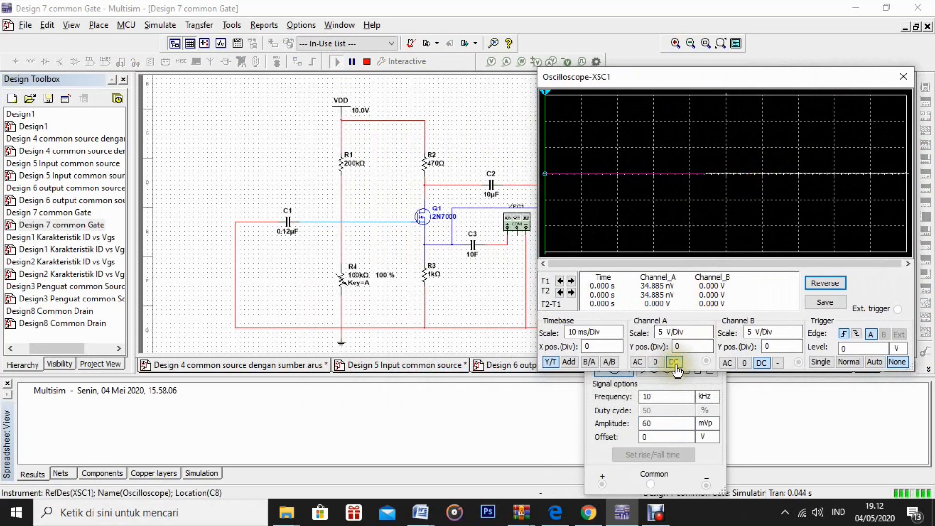
Set oscilloscope channels A and B to AC coupling, view B/A mode and return to Y/T mode
{"action": "left_click", "coordinate": [590, 362]}
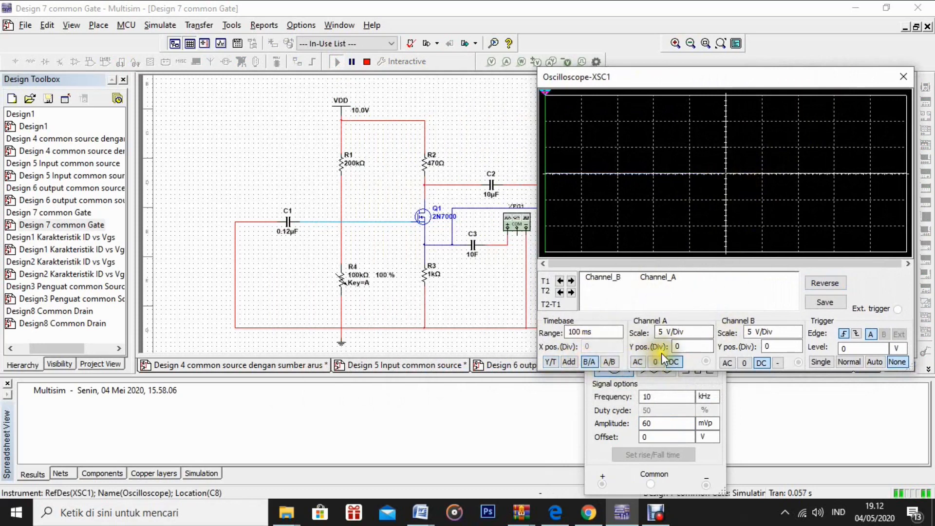
{"action": "left_click", "coordinate": [635, 363]}
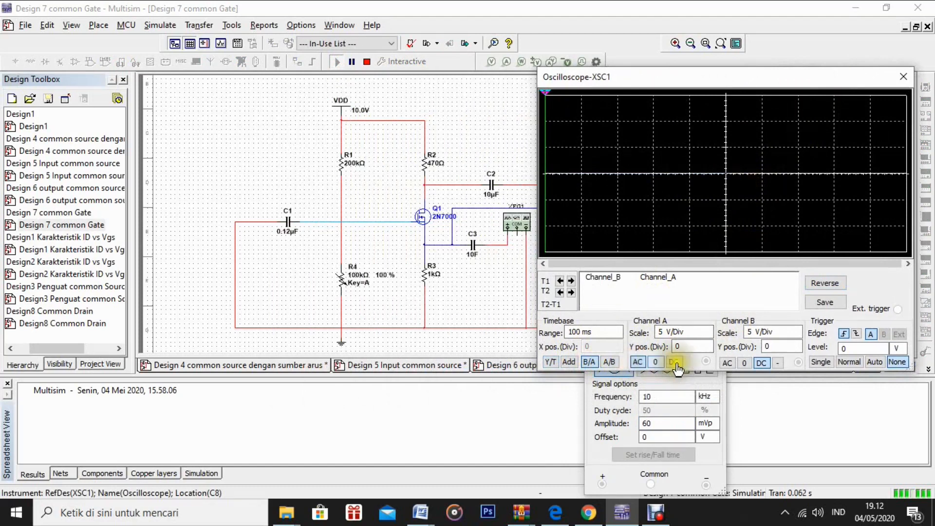
{"action": "left_click", "coordinate": [727, 363]}
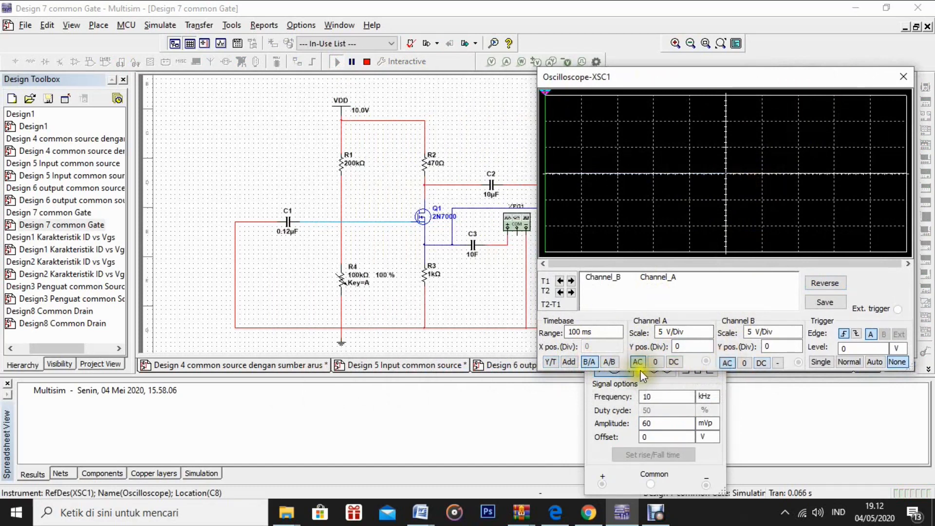
{"action": "left_click", "coordinate": [550, 362]}
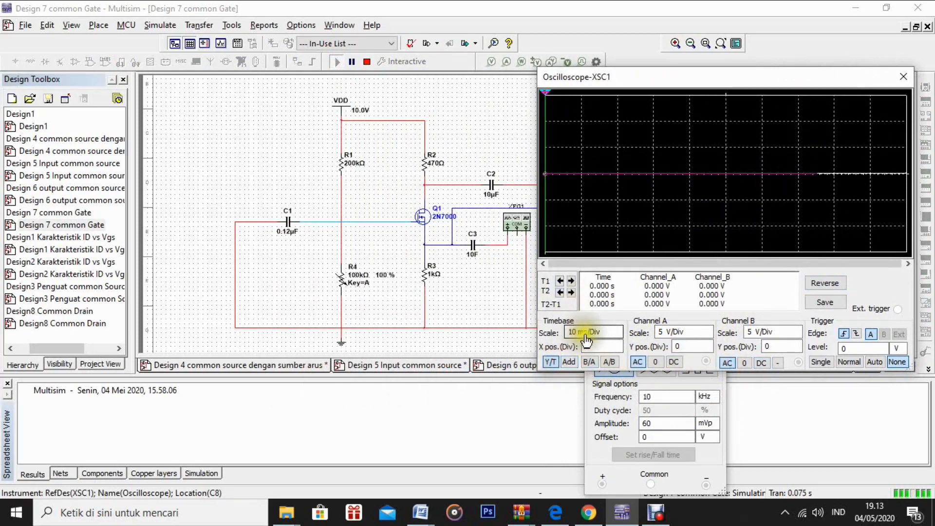
Set the oscilloscope timebase to 100 us/Div, channel A to 200 mV/Div and channel B to 1 mV/Div
{"action": "scroll", "coordinate": [596, 336], "scroll_direction": "down", "scroll_amount": 3}
{"action": "scroll", "coordinate": [597, 336], "scroll_direction": "down", "scroll_amount": 4}
{"action": "scroll", "coordinate": [596, 336], "scroll_direction": "up", "scroll_amount": 1}
{"action": "scroll", "coordinate": [673, 331], "scroll_direction": "down", "scroll_amount": 2}
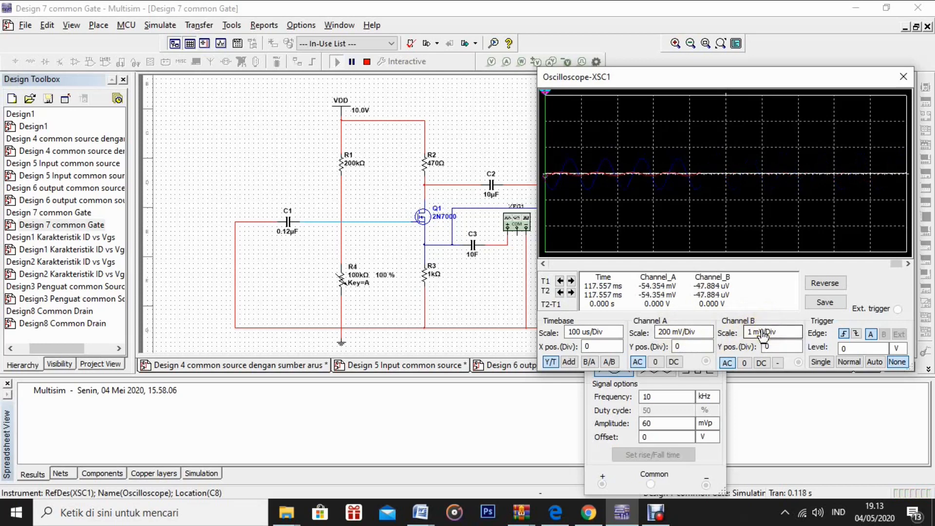
Readjust the vertical scales to 100 mV/Div for channel A and 50 mV/Div for channel B
{"action": "left_click", "coordinate": [677, 335]}
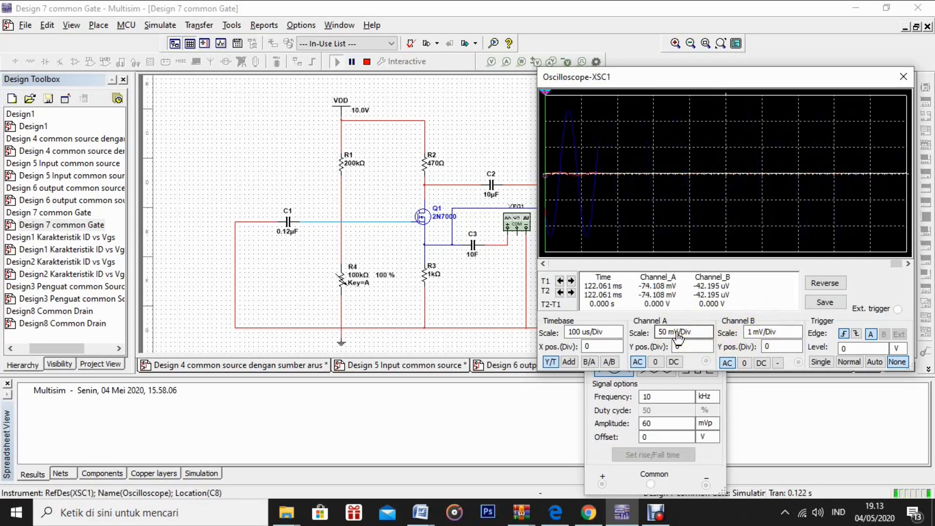
{"action": "left_click", "coordinate": [768, 335]}
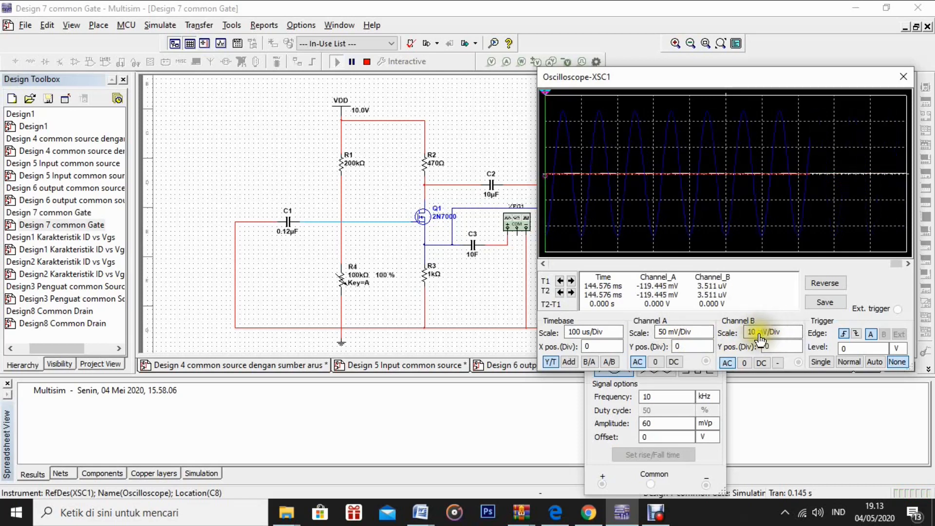
{"action": "left_click", "coordinate": [683, 333]}
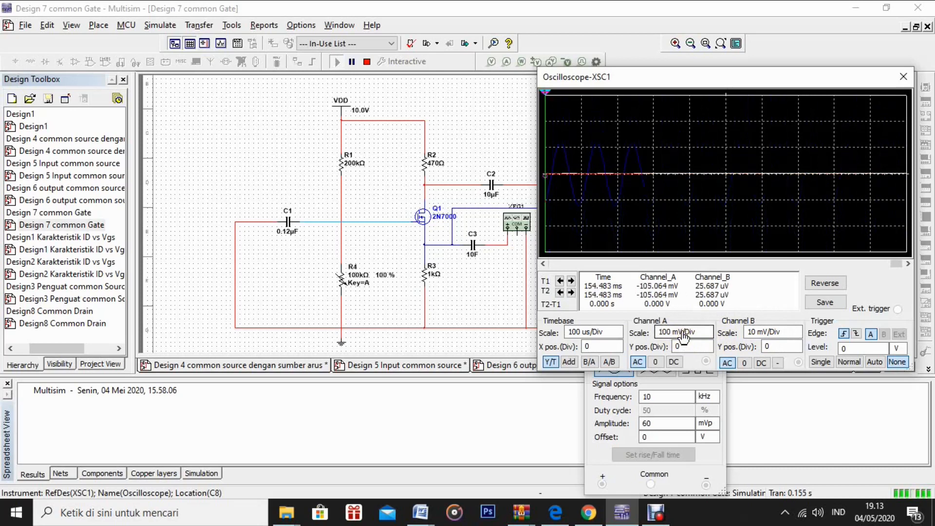
{"action": "left_click", "coordinate": [769, 333]}
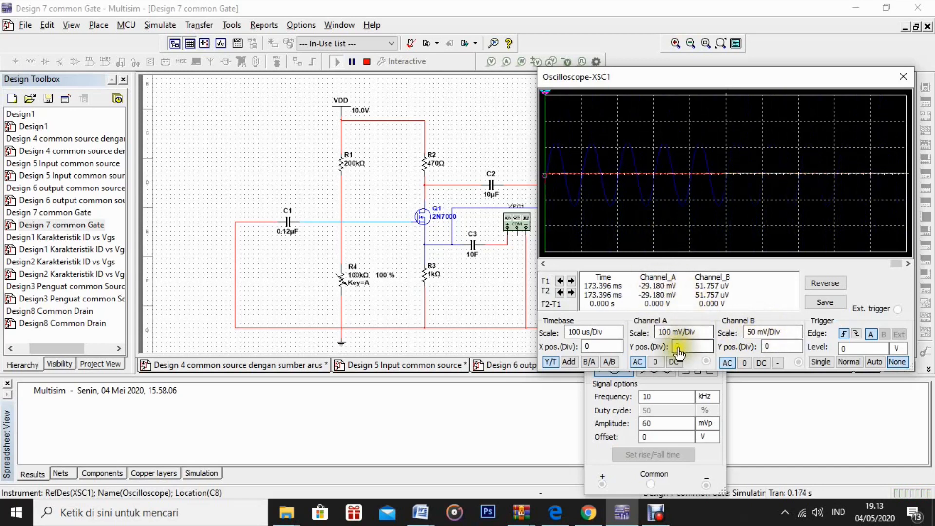
View the Design 7 signals in B/A mode, then stop the simulation
{"action": "left_click", "coordinate": [595, 363]}
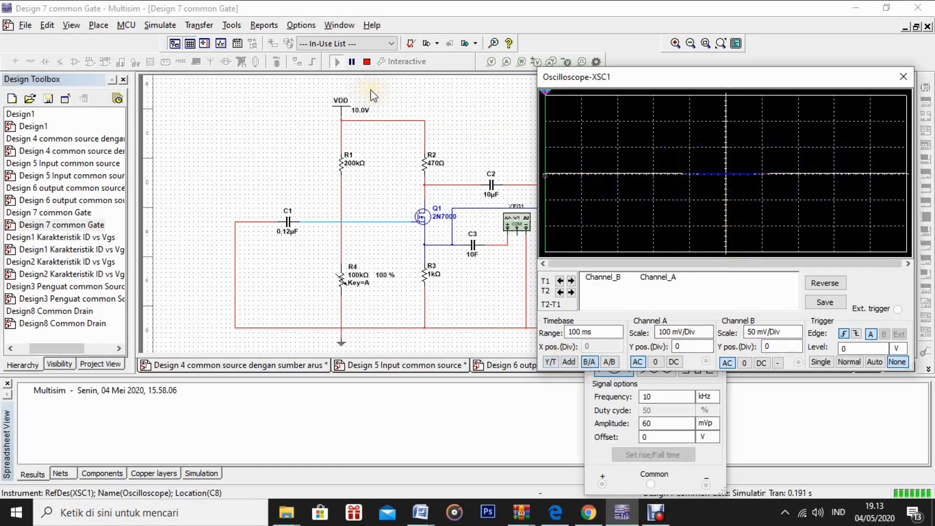
{"action": "left_click", "coordinate": [366, 62]}
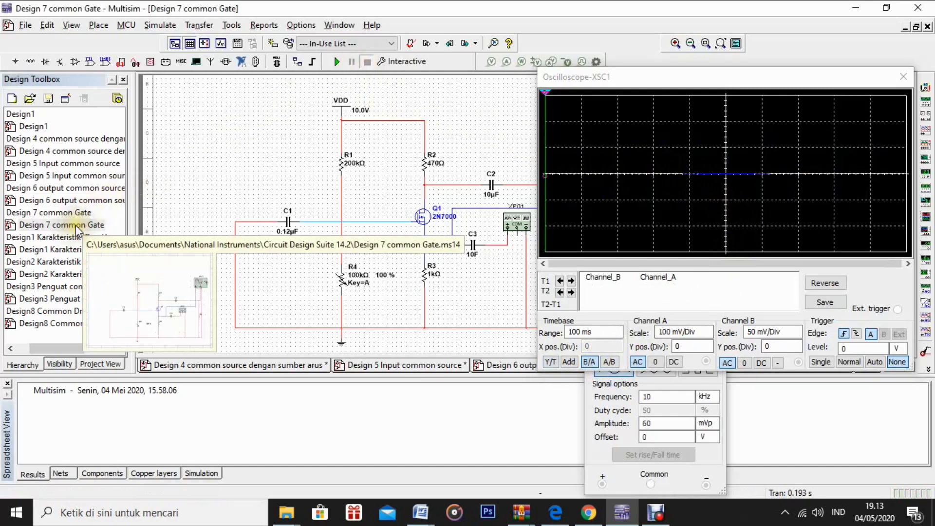
Open the Design8 Common Drain schematic and examine its whole circuit, from XFG1 and VDD to load resistor R5
{"action": "double_click", "coordinate": [70, 312]}
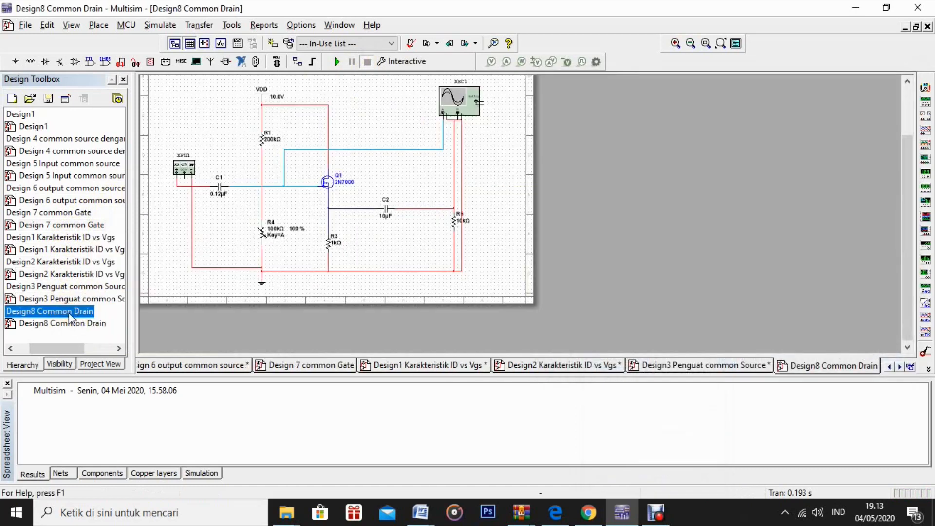
{"action": "double_click", "coordinate": [71, 313]}
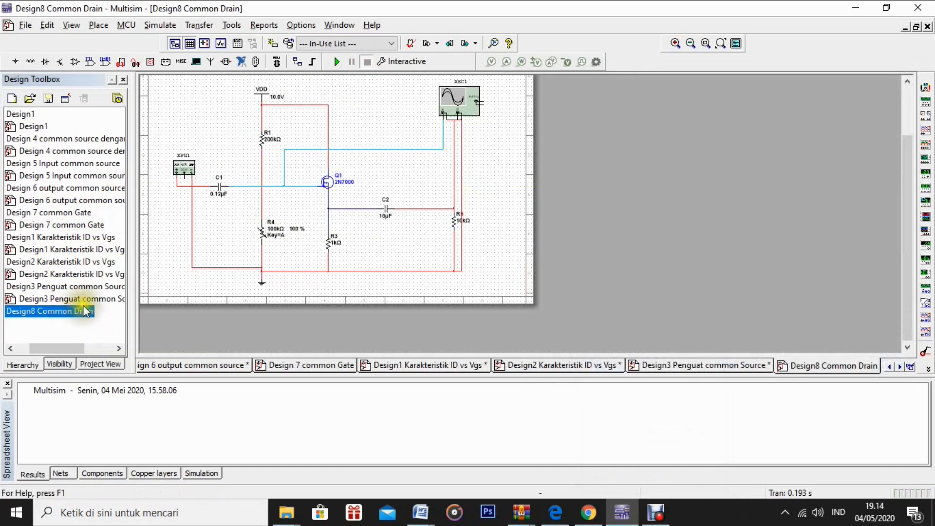
{"action": "scroll", "coordinate": [462, 267], "scroll_direction": "up", "scroll_amount": 1}
{"action": "left_click_drag", "start_coordinate": [520, 349], "coordinate": [439, 351]}
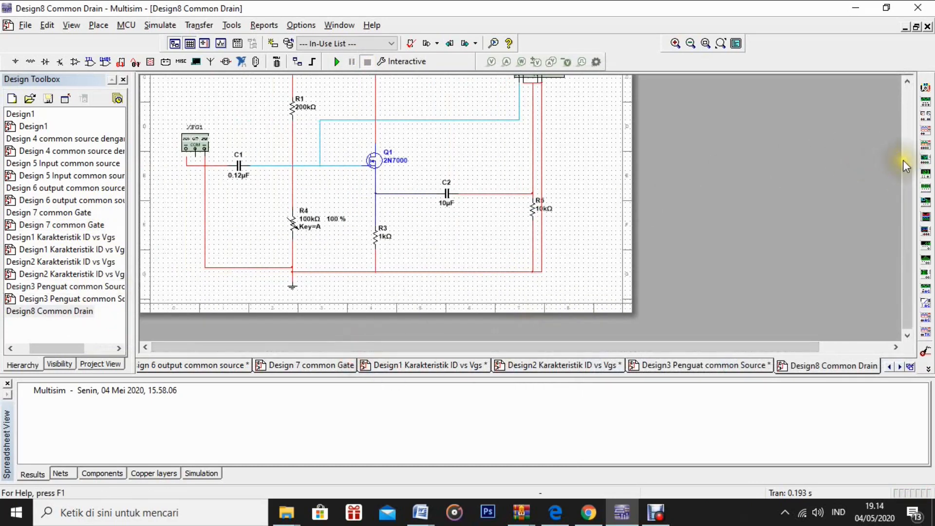
{"action": "scroll", "coordinate": [905, 165], "scroll_direction": "down", "scroll_amount": 1}
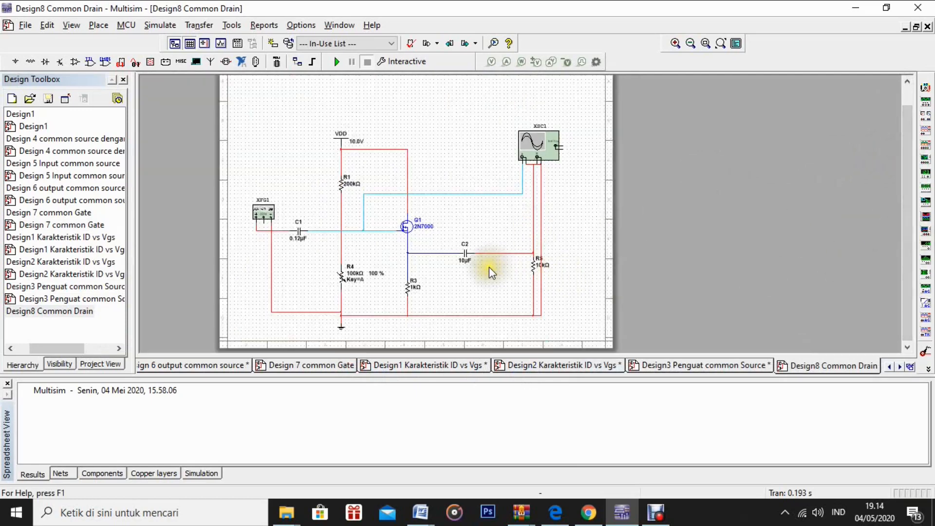
{"action": "scroll", "coordinate": [490, 270], "scroll_direction": "up", "scroll_amount": 1}
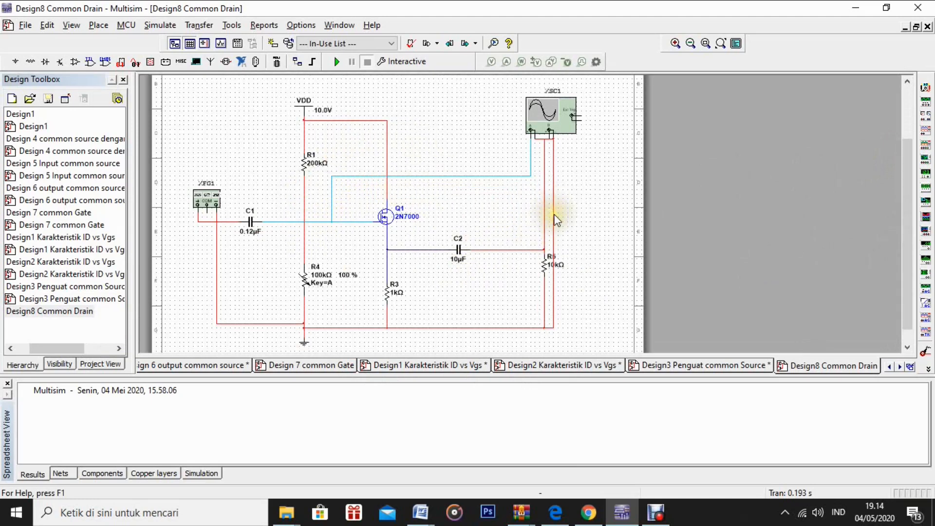
Shift the oscilloscope's vertical ground wire to the right, clear of resistor R5's label
{"action": "left_click_drag", "start_coordinate": [555, 218], "coordinate": [563, 219]}
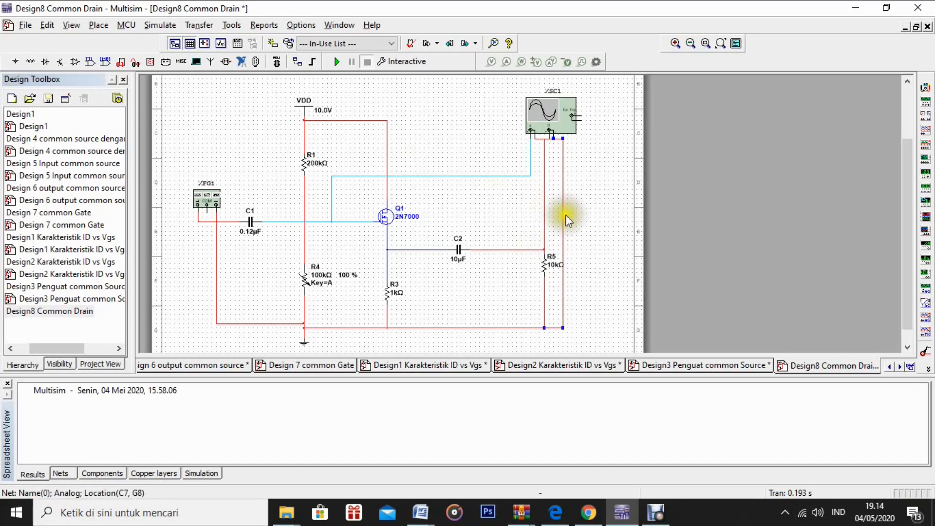
{"action": "left_click", "coordinate": [572, 187]}
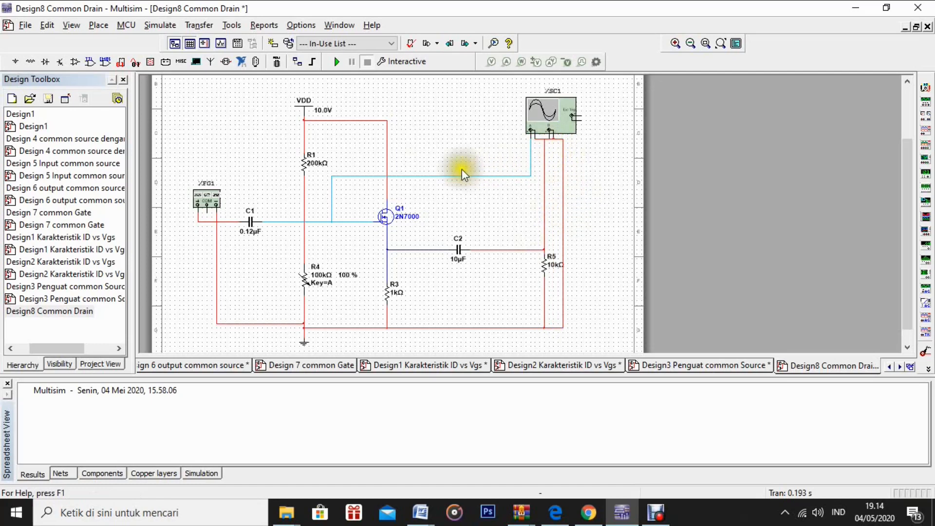
Run the Design8 simulation with function generator XFG1 and oscilloscope XSC1 open beside each other
{"action": "double_click", "coordinate": [211, 206]}
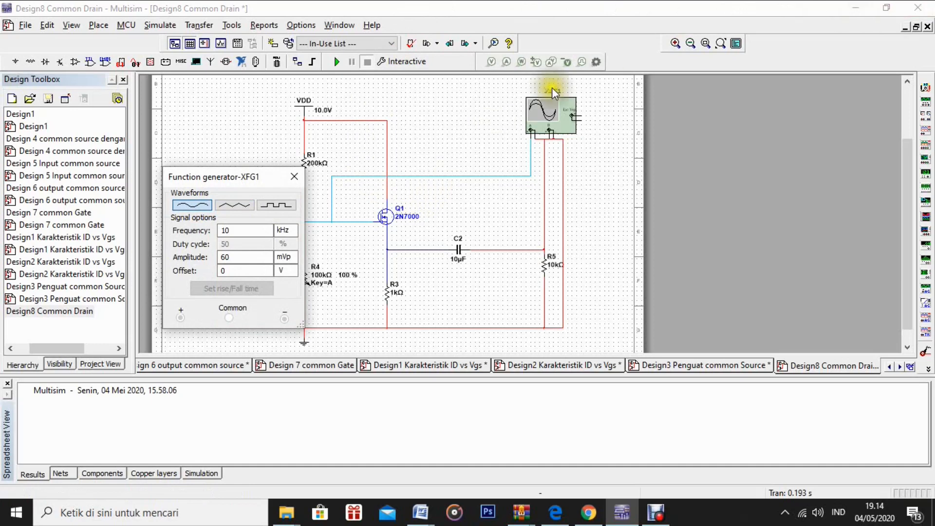
{"action": "left_click", "coordinate": [337, 62]}
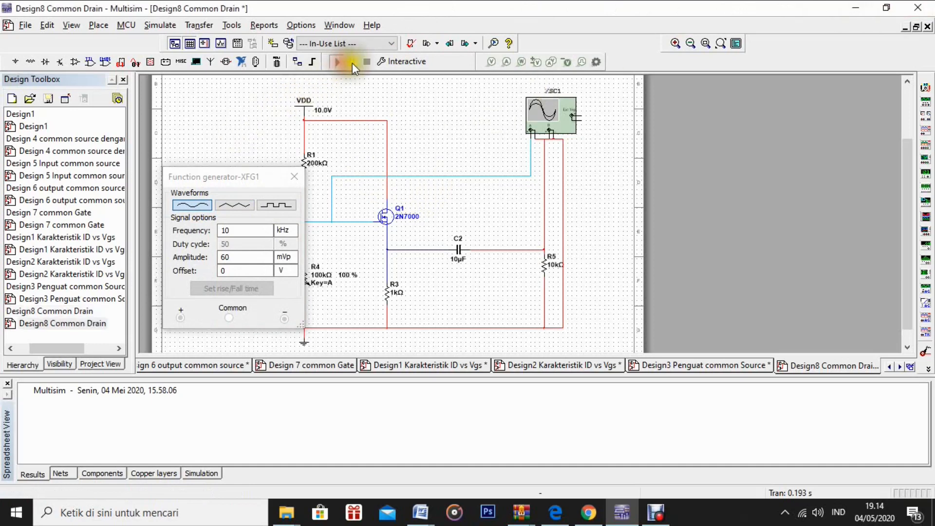
{"action": "double_click", "coordinate": [542, 116]}
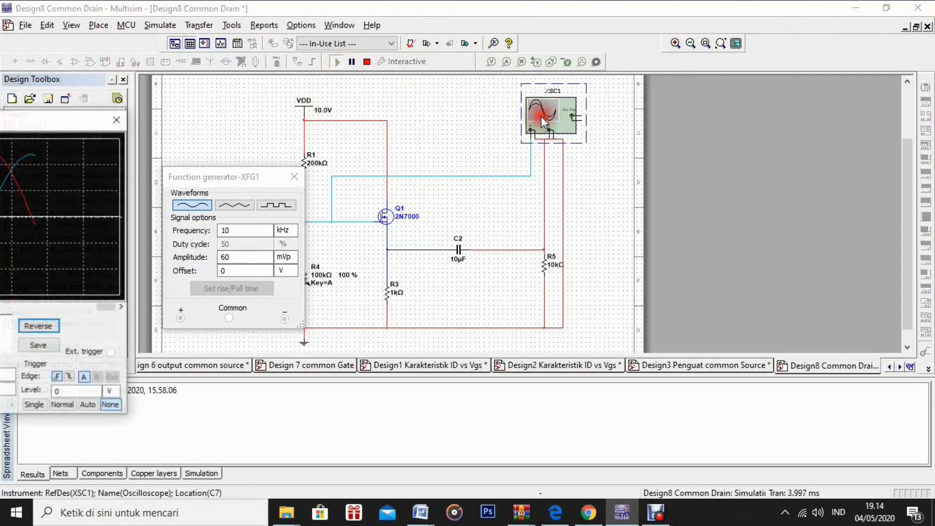
{"action": "left_click_drag", "start_coordinate": [69, 117], "coordinate": [864, 160]}
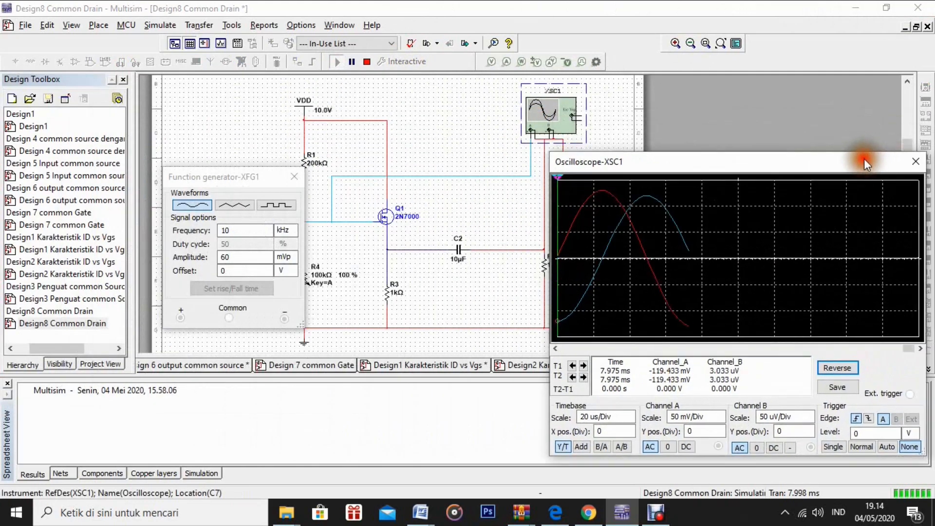
{"action": "left_click", "coordinate": [779, 159]}
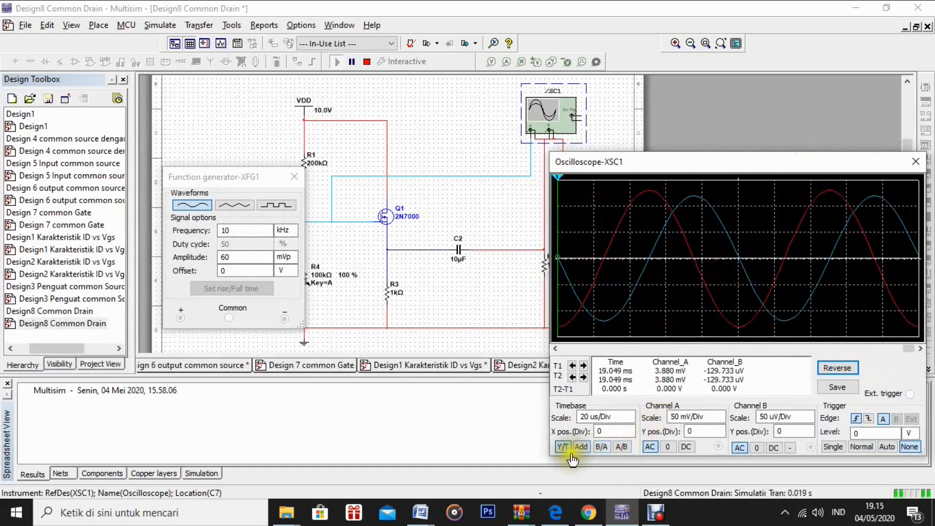
View the Design8 signals in B/A mode, then in Y/T mode again
{"action": "left_click", "coordinate": [602, 446]}
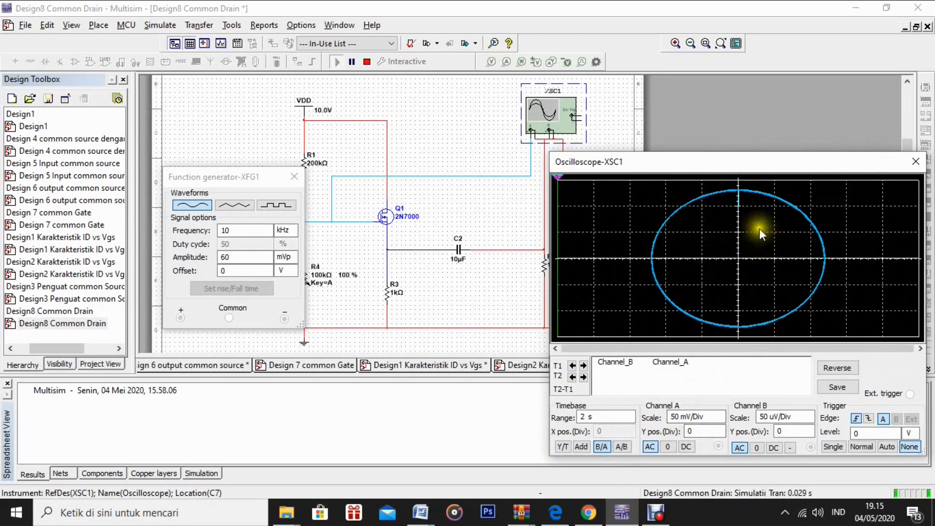
{"action": "left_click", "coordinate": [562, 447]}
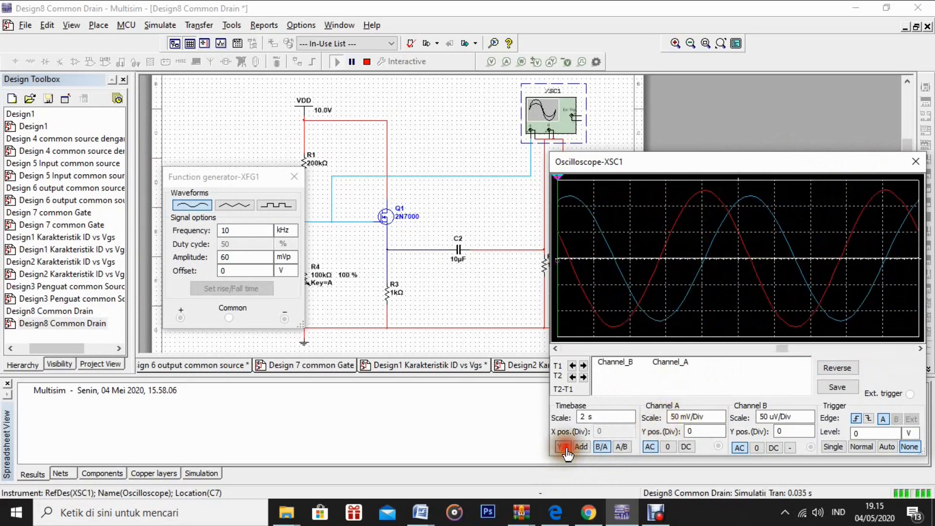
{"action": "left_click", "coordinate": [619, 422]}
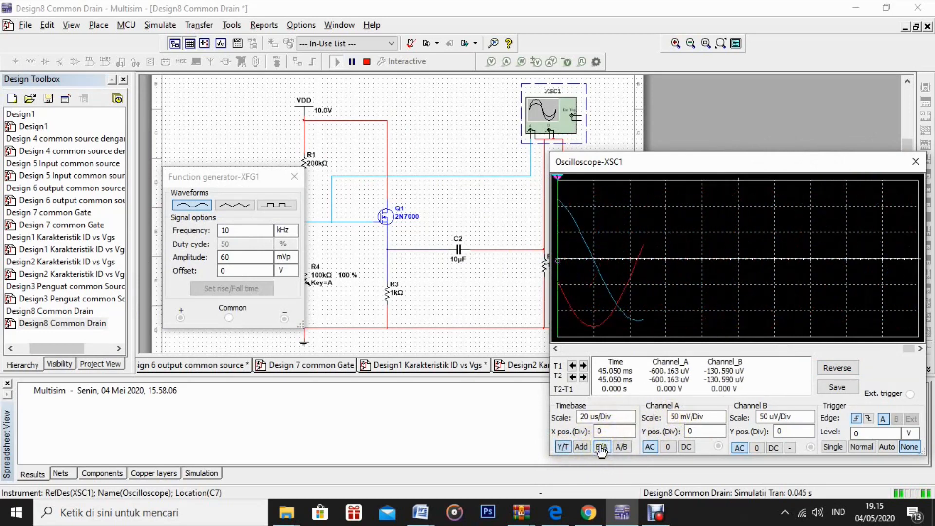
Stop the Design8 simulation and close the oscilloscope and function generator windows
{"action": "left_click", "coordinate": [367, 62]}
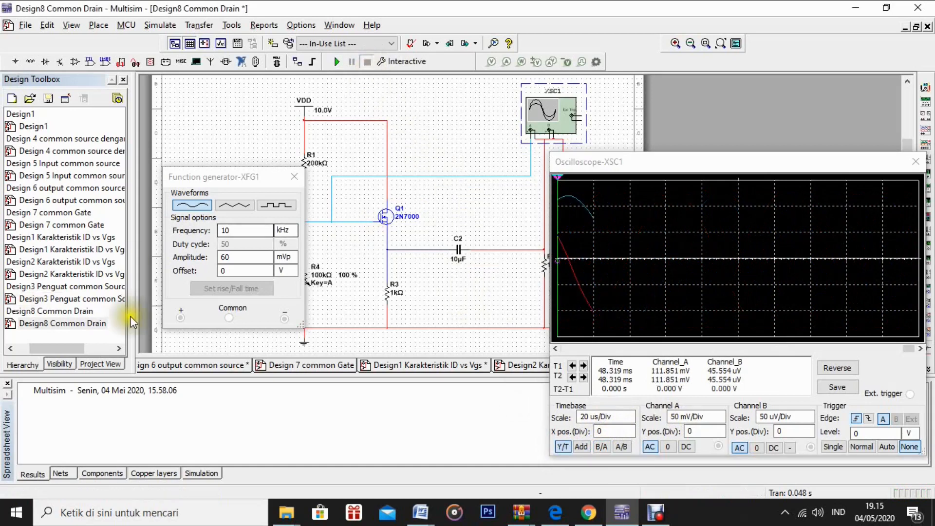
{"action": "left_click", "coordinate": [916, 162]}
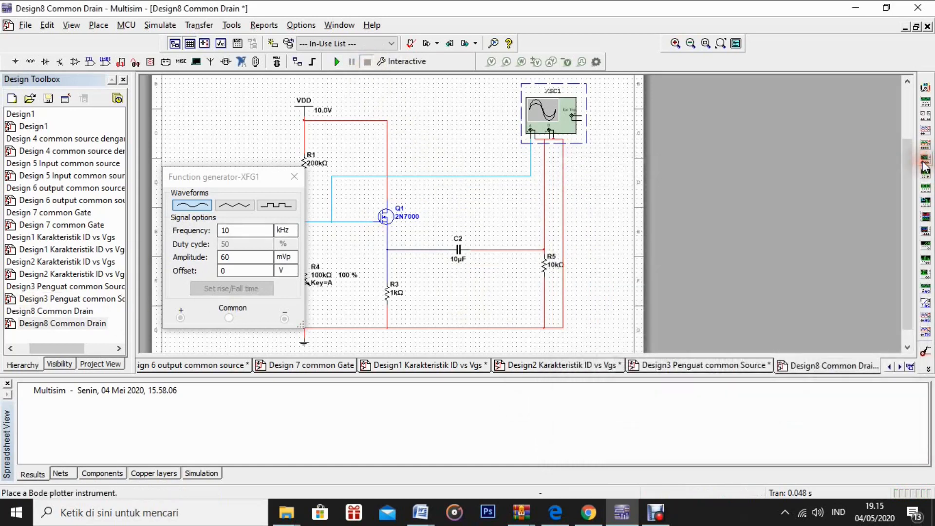
{"action": "left_click", "coordinate": [294, 176]}
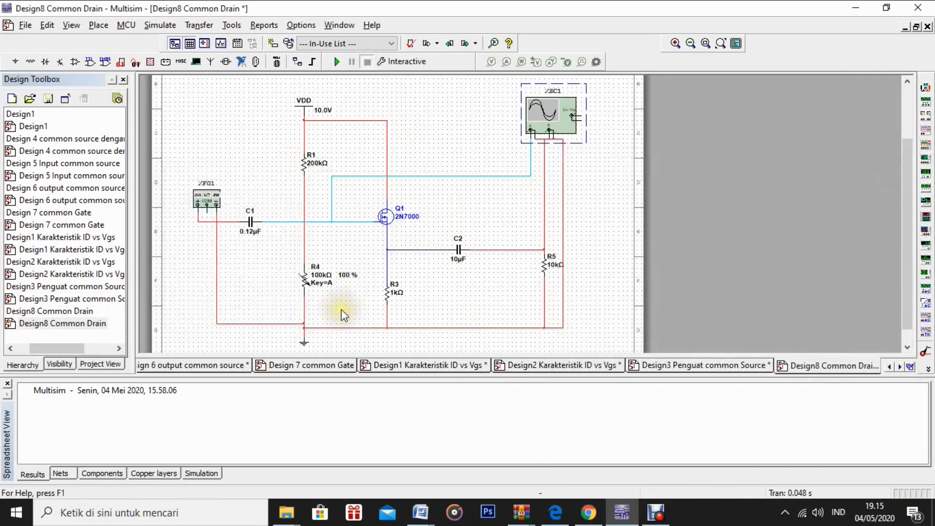
{"action": "left_click", "coordinate": [358, 249]}
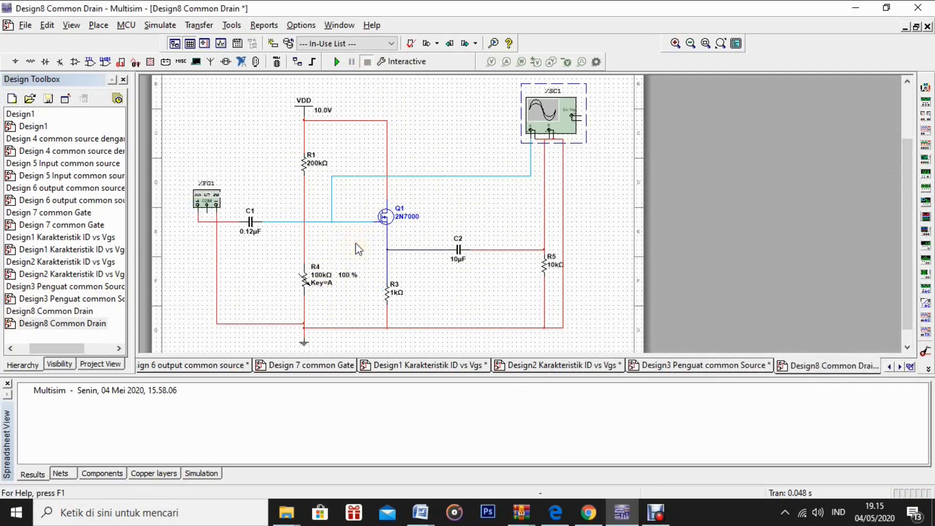